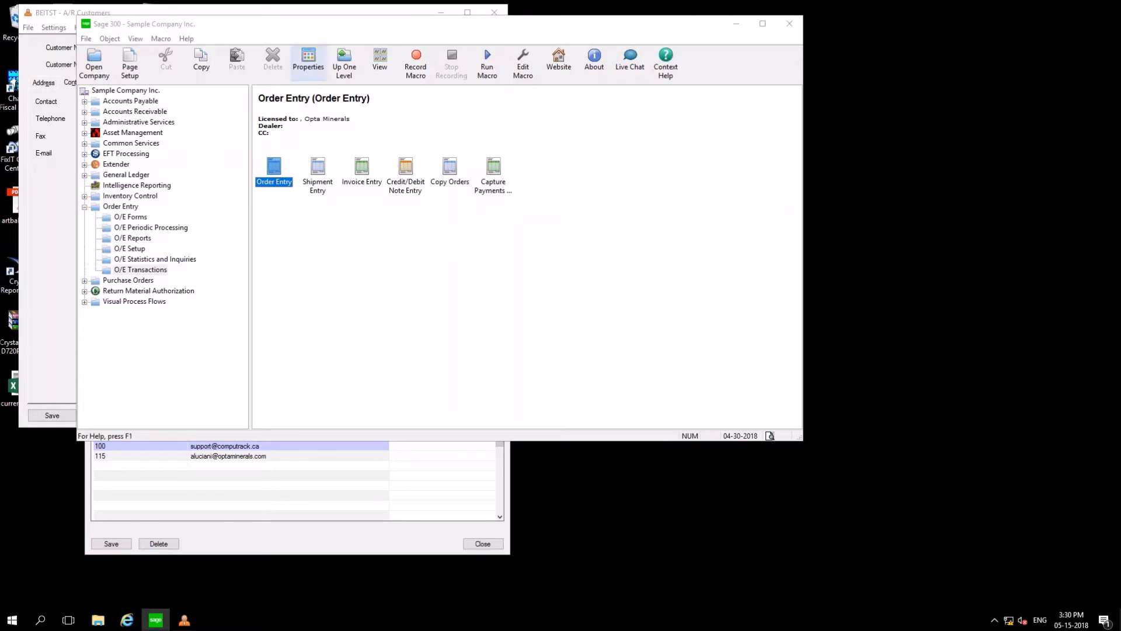
# Put away the customer record and review the WDN01 location's contact e-mail.
pyautogui.moveTo(325, 24); pyautogui.dragTo(424, 77)
pyautogui.click(152, 20)
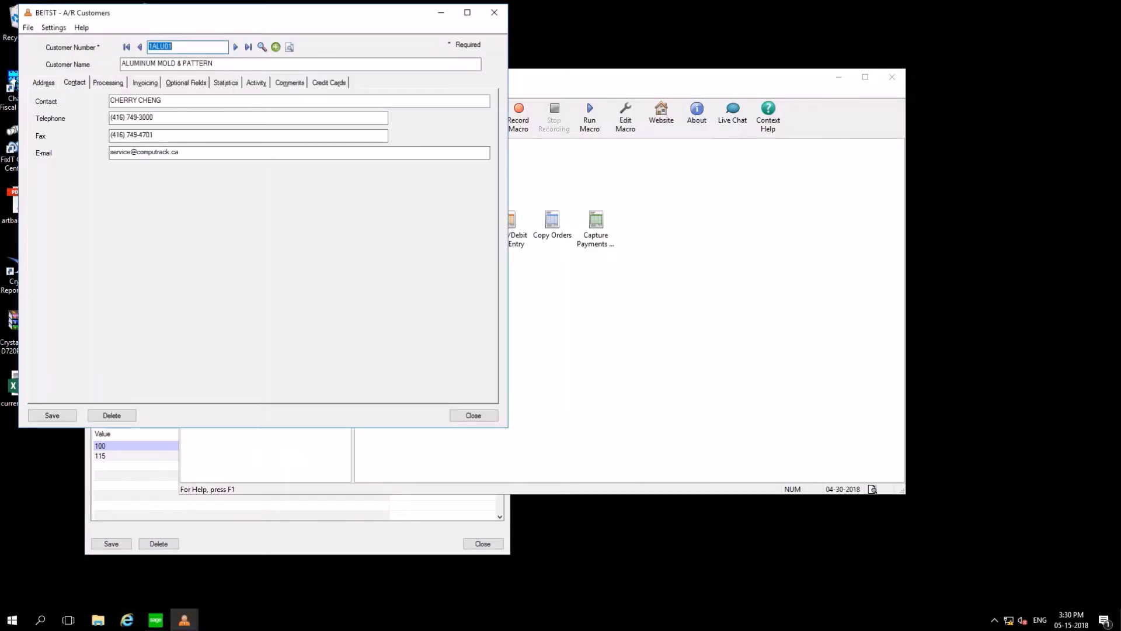
pyautogui.click(441, 13)
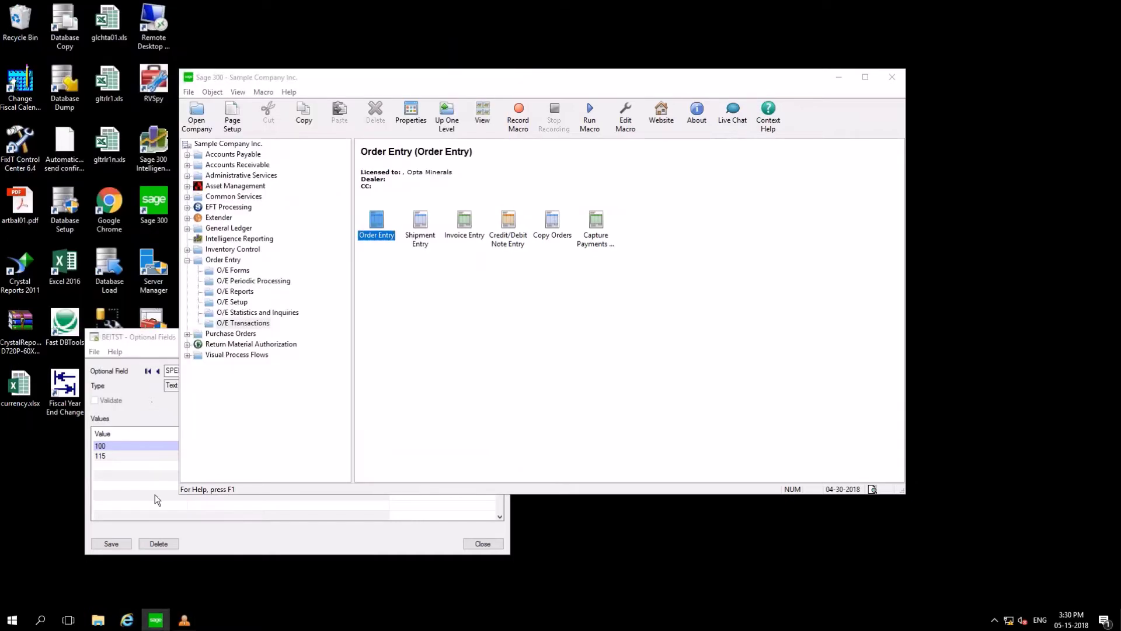
pyautogui.click(184, 619)
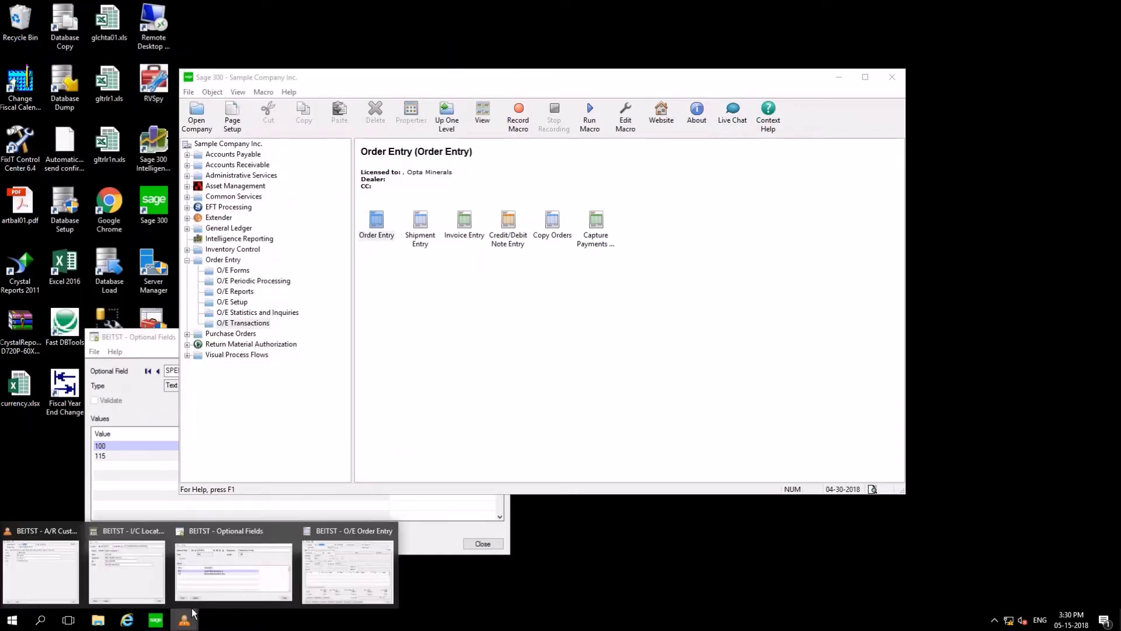
pyautogui.click(132, 560)
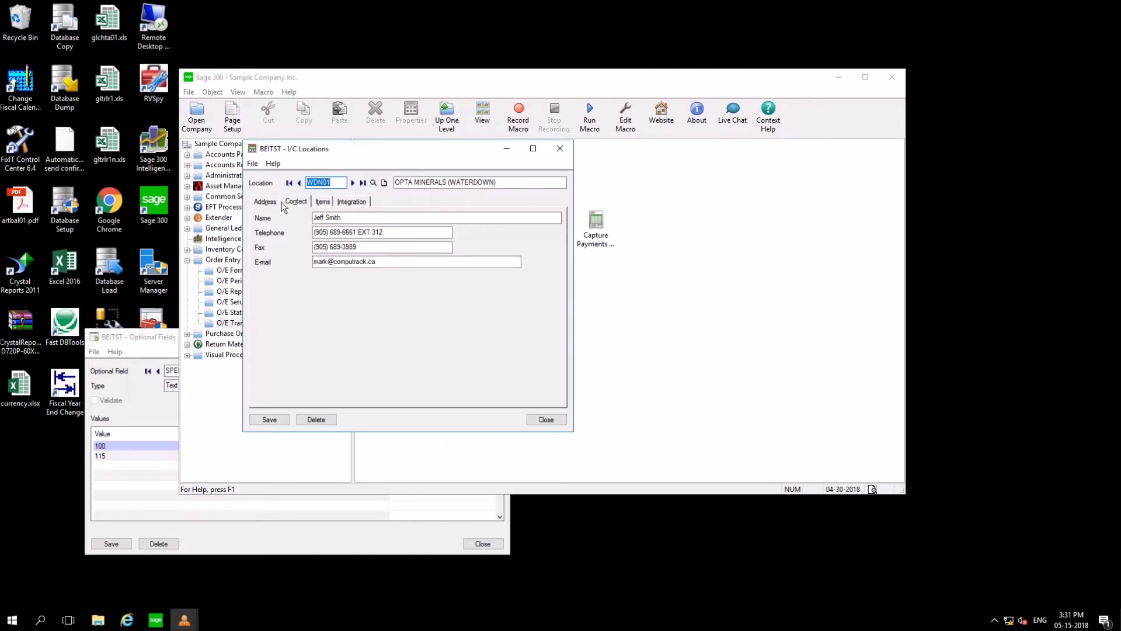
pyautogui.click(413, 262)
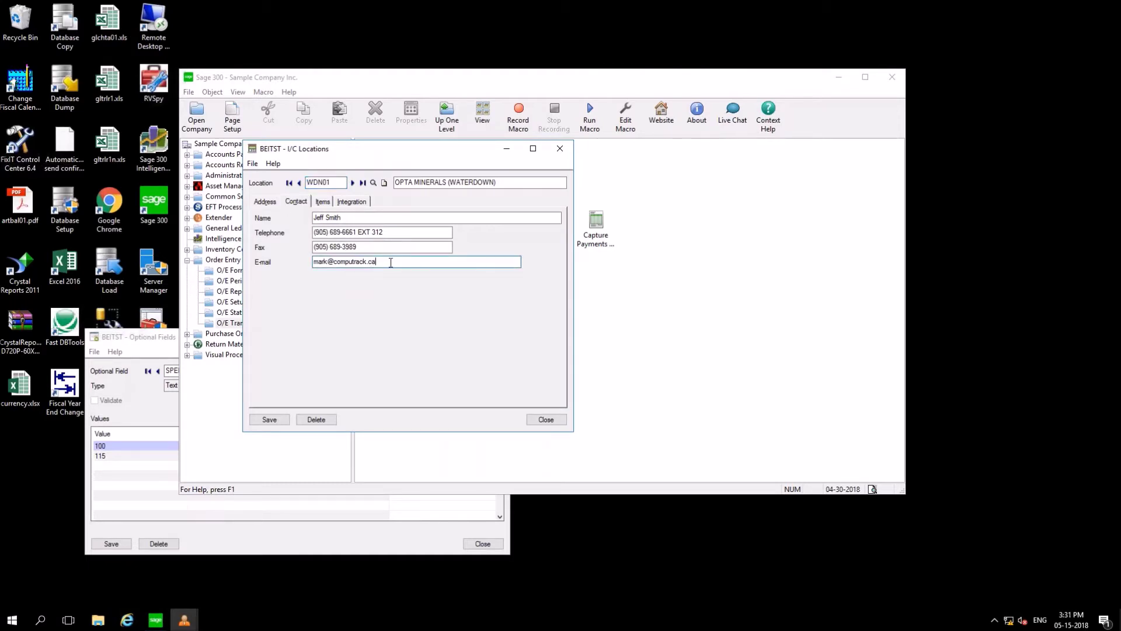
# Review the SPEMAIL Salesperson Emails value for salesperson 100, then return to Order Entry.
pyautogui.click(145, 416)
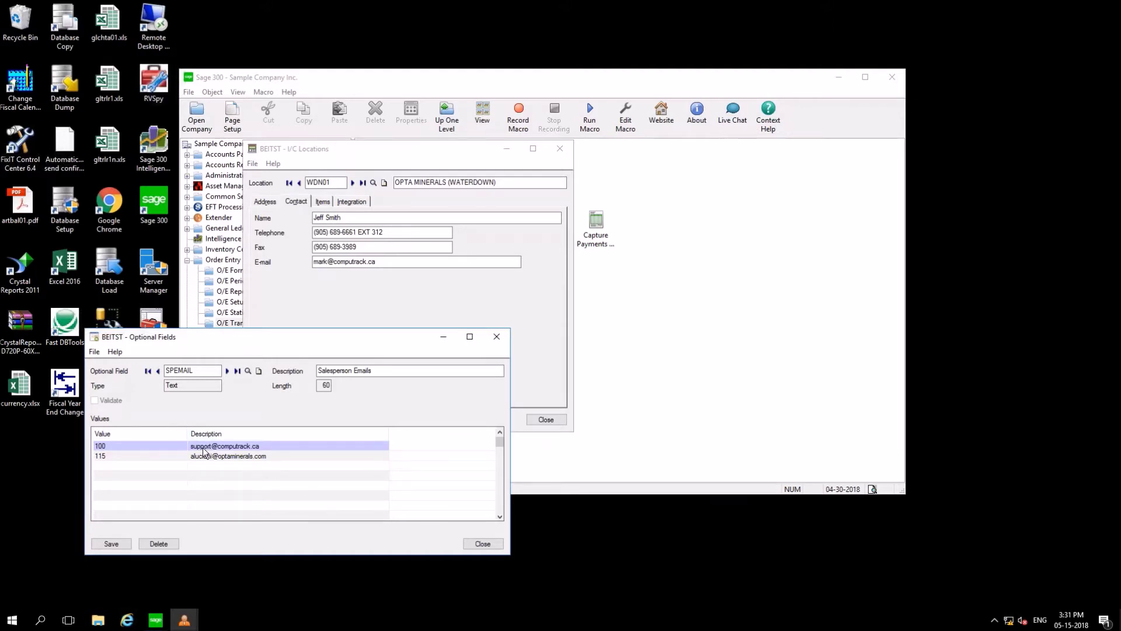
pyautogui.click(379, 369)
pyautogui.moveTo(371, 370); pyautogui.dragTo(317, 371)
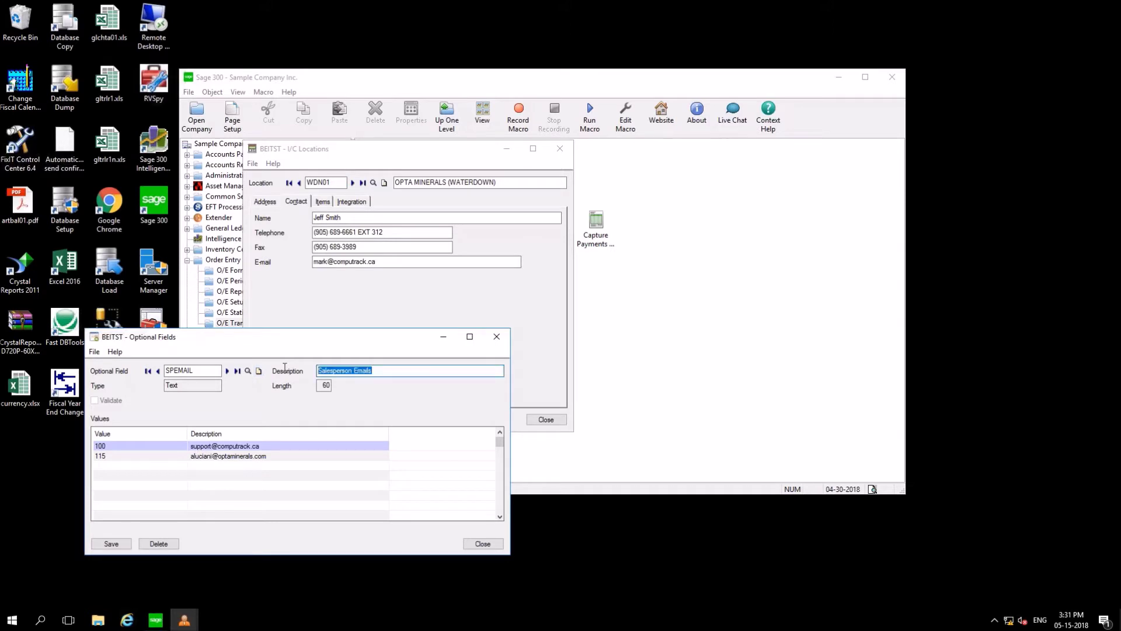
pyautogui.click(127, 446)
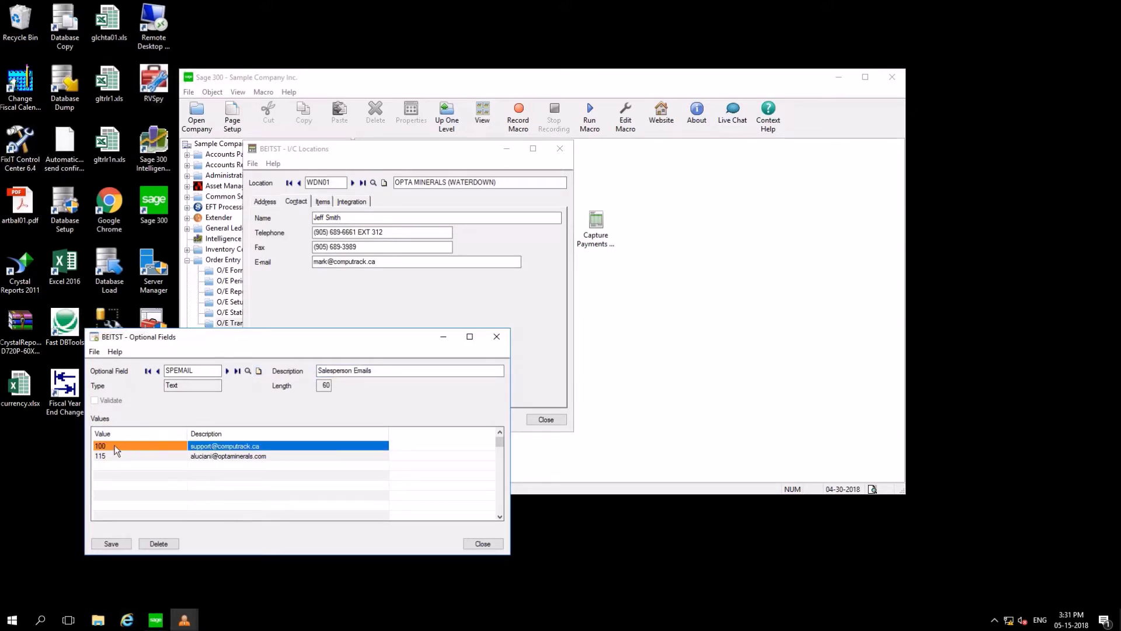
pyautogui.click(661, 433)
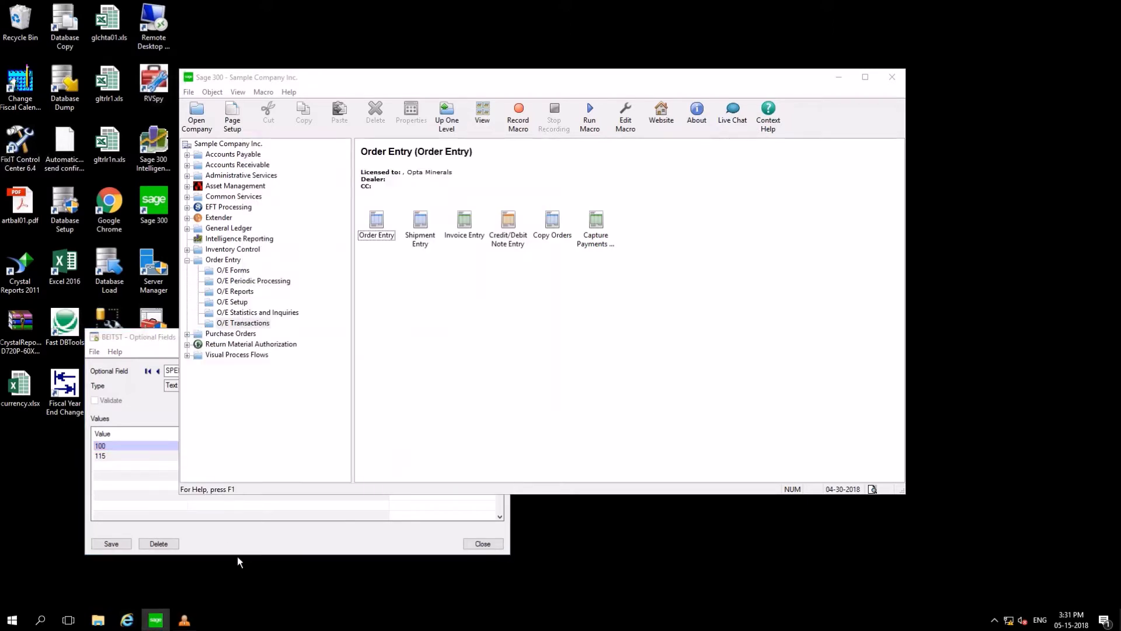
# Open Order Entry and select customer 1ALU01 for the new order.
pyautogui.doubleClick(386, 237)
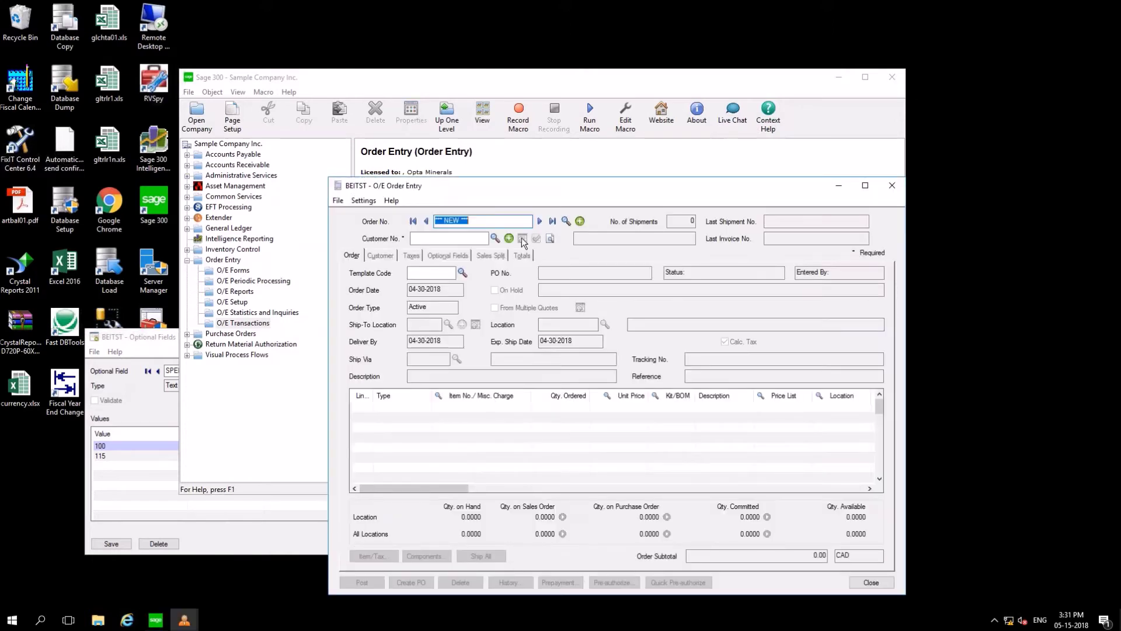
pyautogui.click(509, 241)
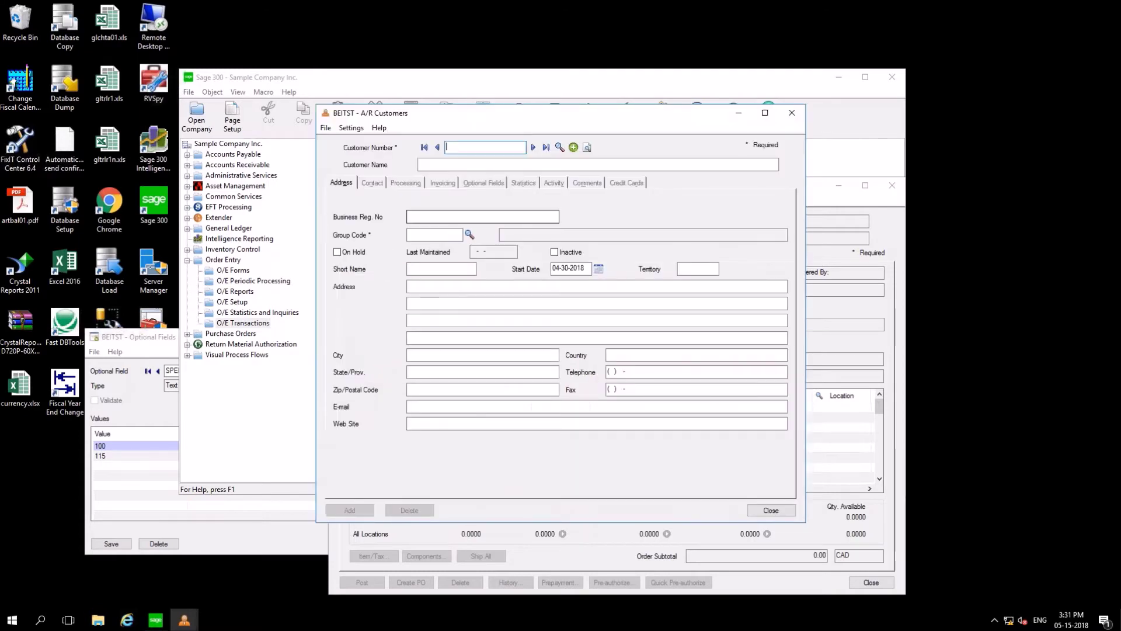
pyautogui.click(785, 119)
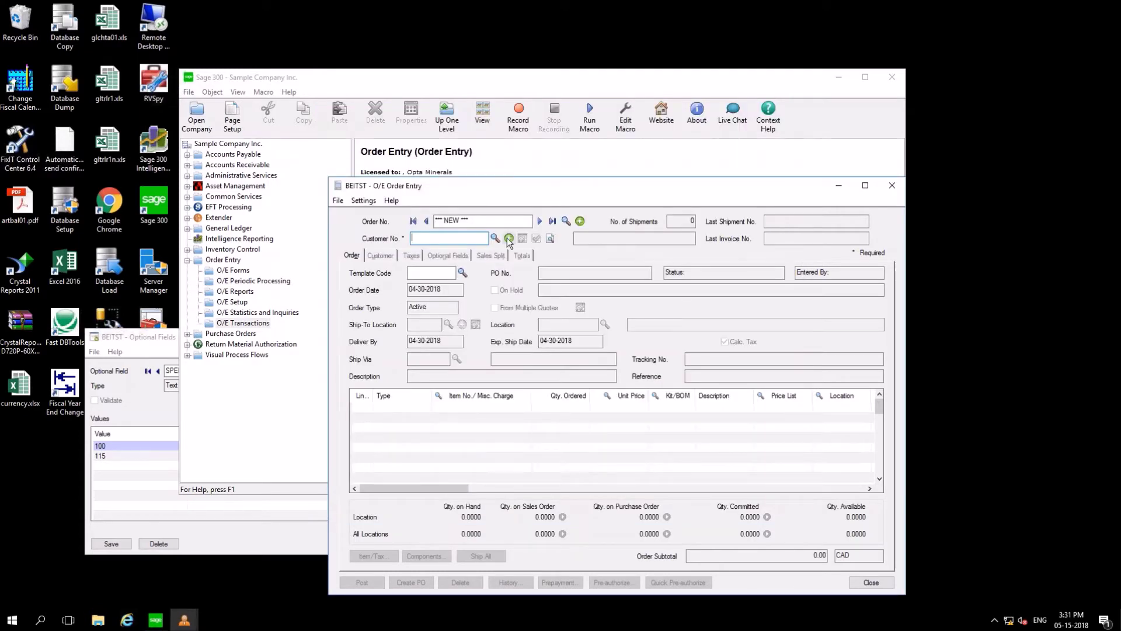
pyautogui.click(495, 239)
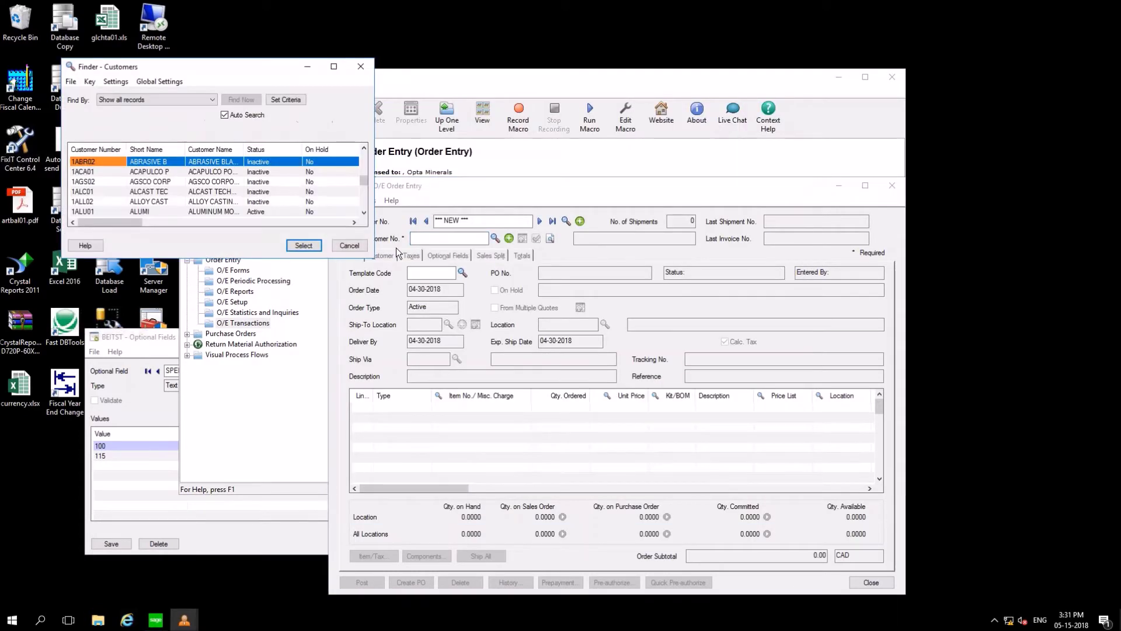
pyautogui.doubleClick(134, 212)
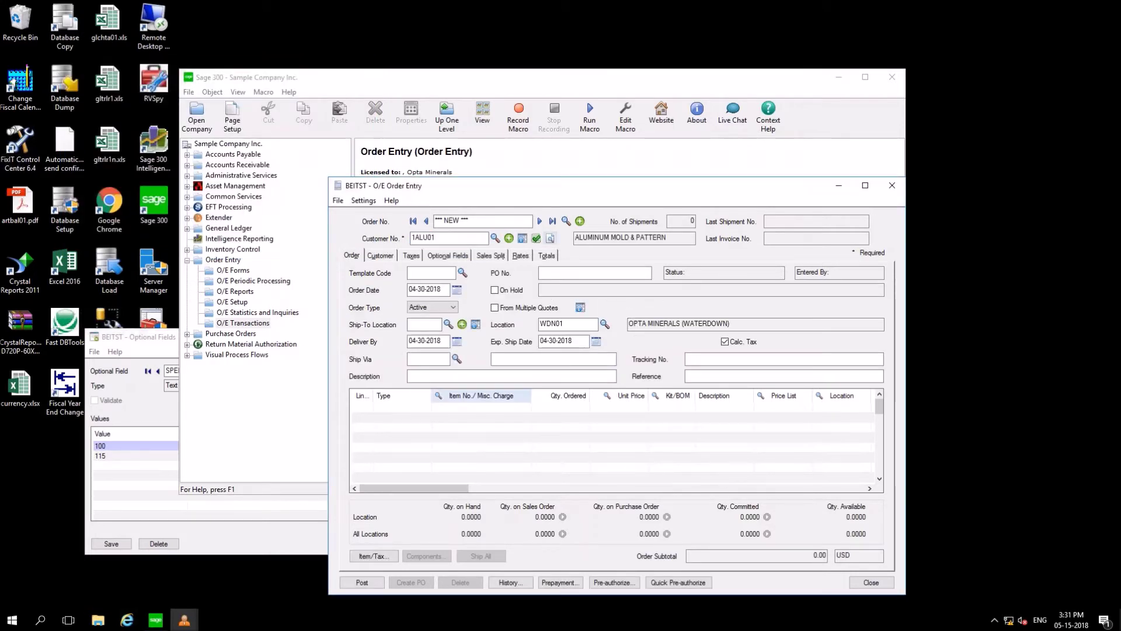
pyautogui.click(488, 410)
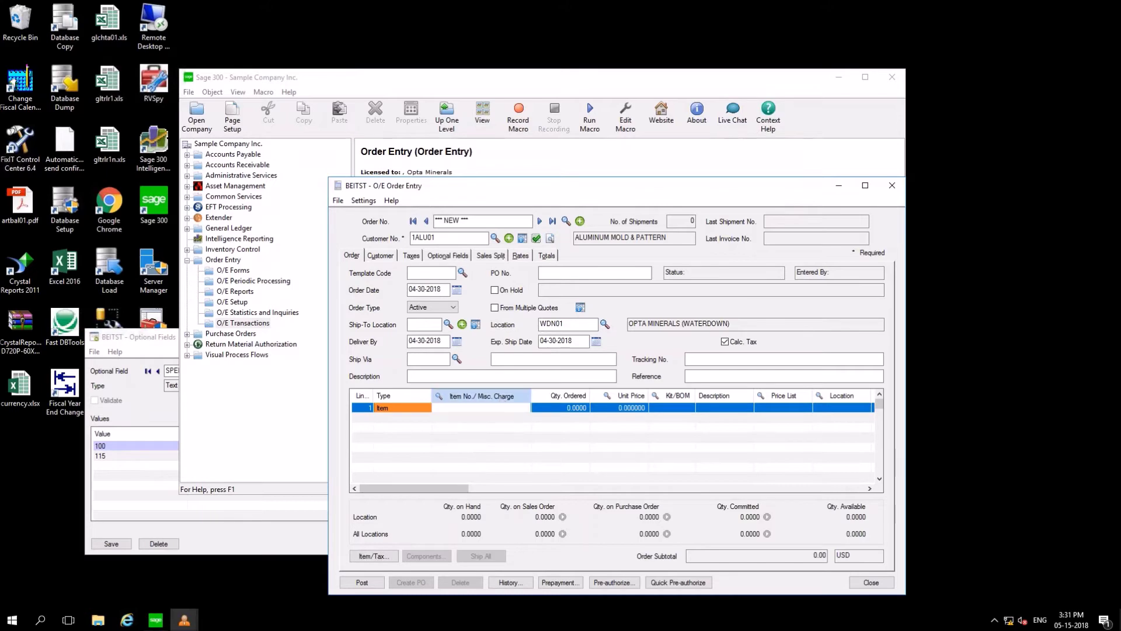
pyautogui.press('F5')
pyautogui.doubleClick(197, 415)
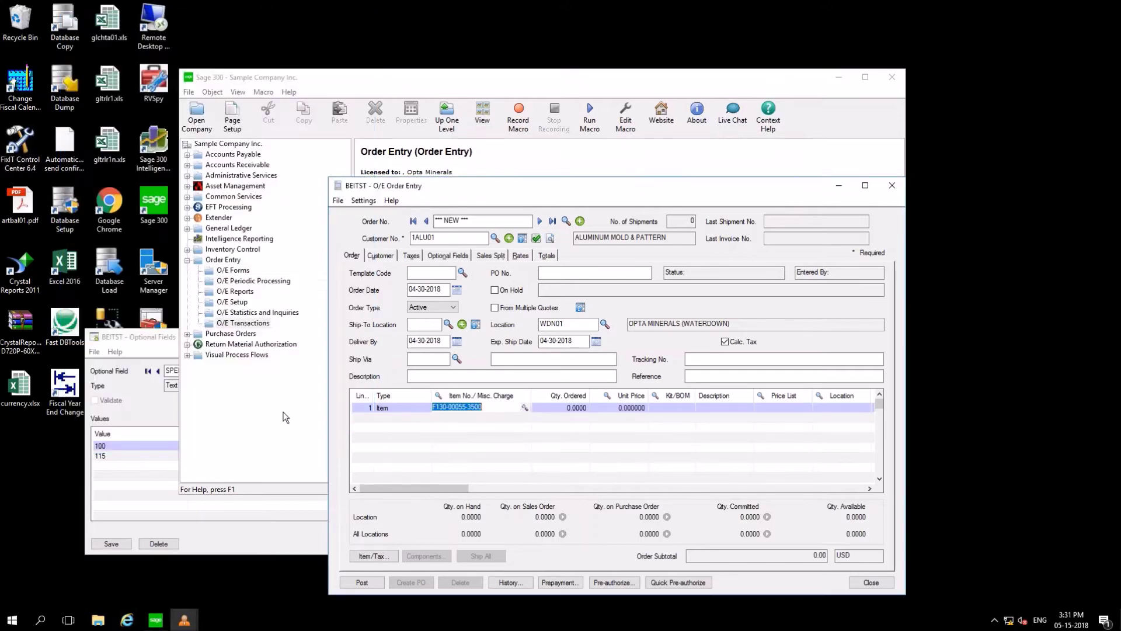
pyautogui.click(562, 422)
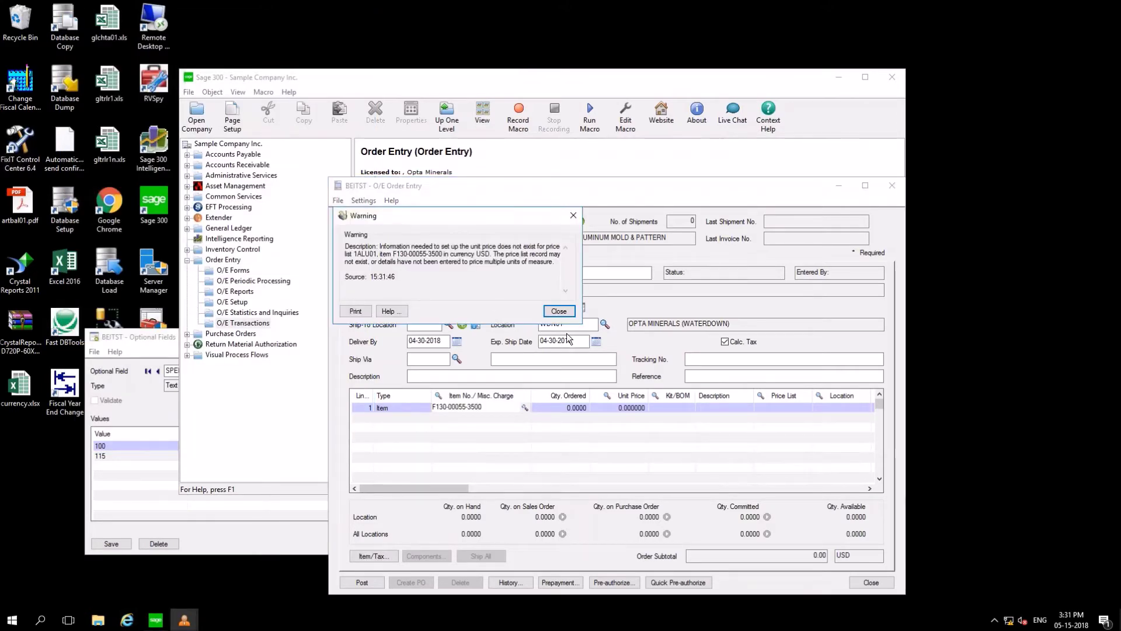
pyautogui.click(559, 312)
pyautogui.write('1')
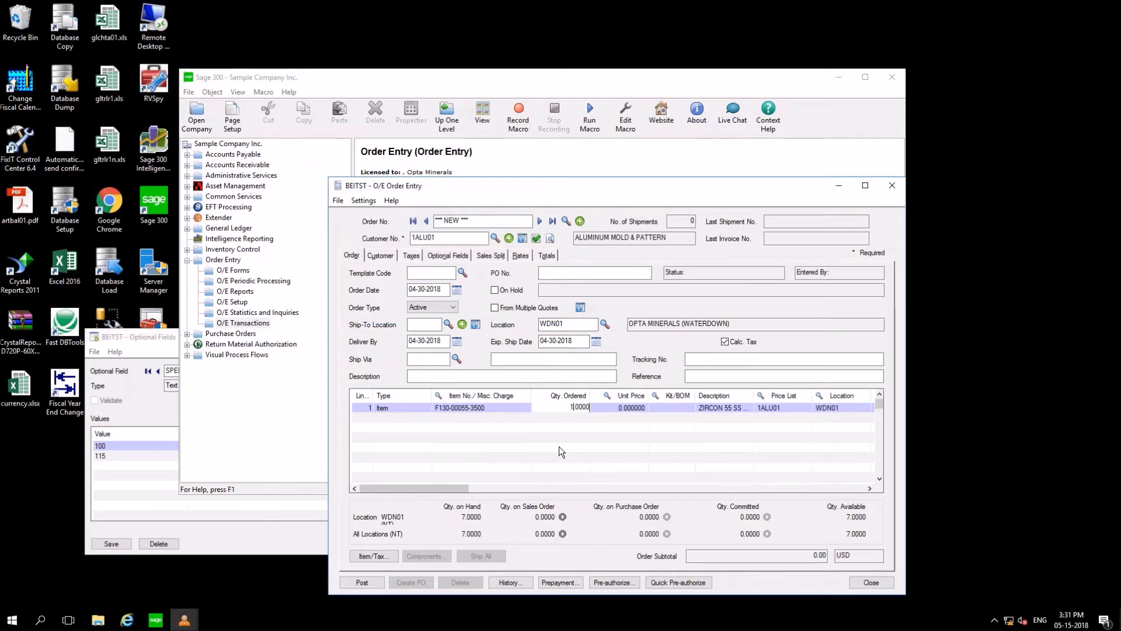
pyautogui.press('Tab')
pyautogui.write('100')
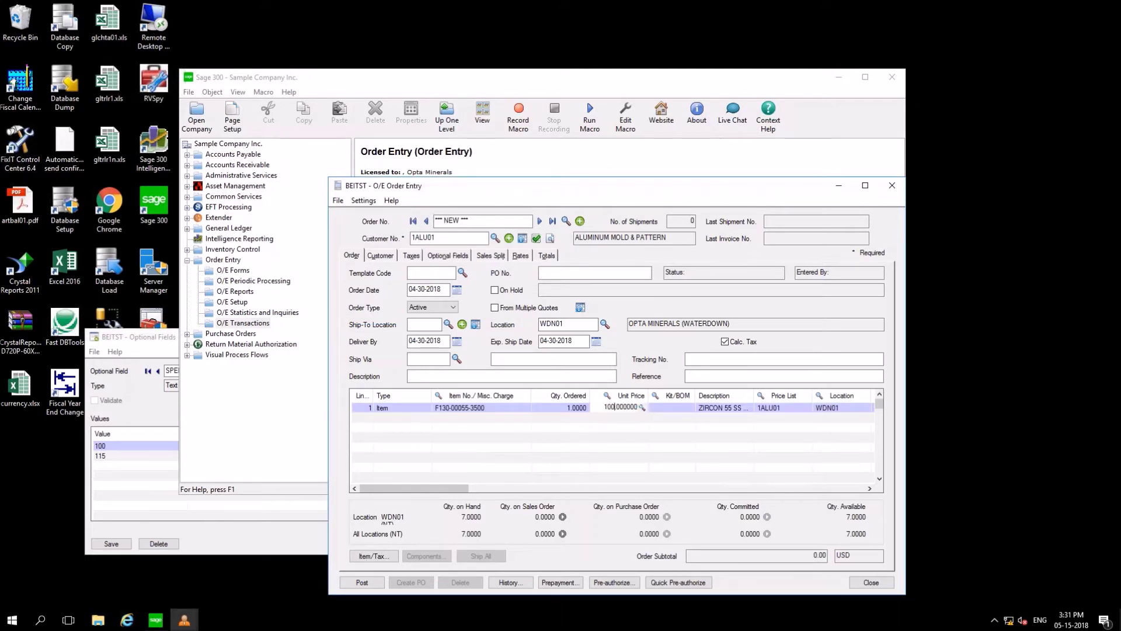
pyautogui.click(580, 444)
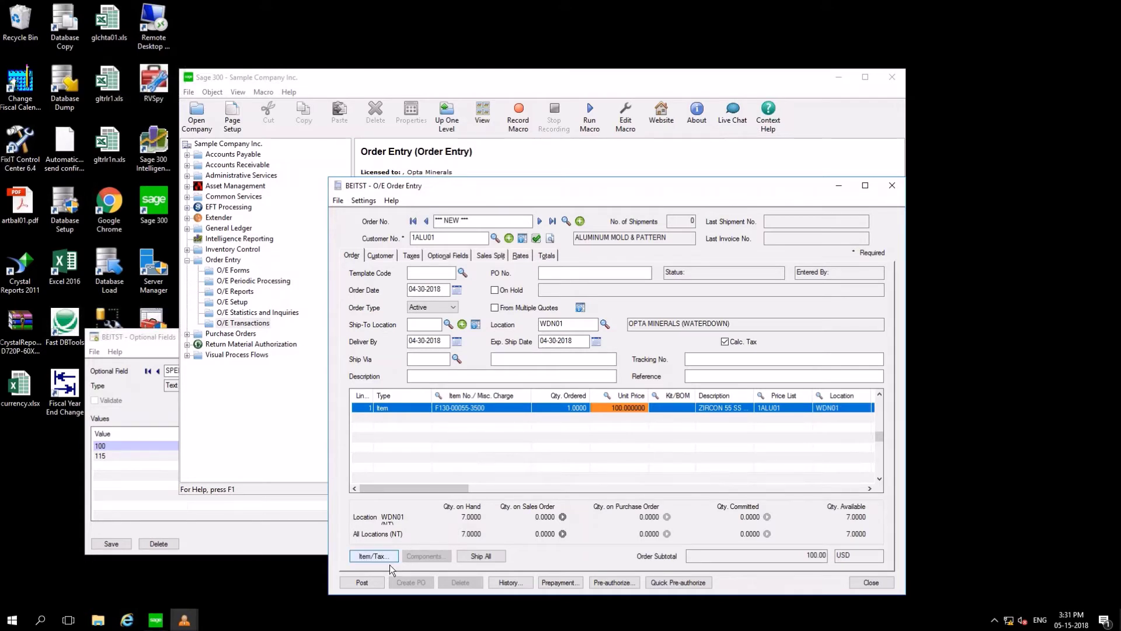
# Post order ORD000109532 without printing its order confirmation.
pyautogui.click(369, 583)
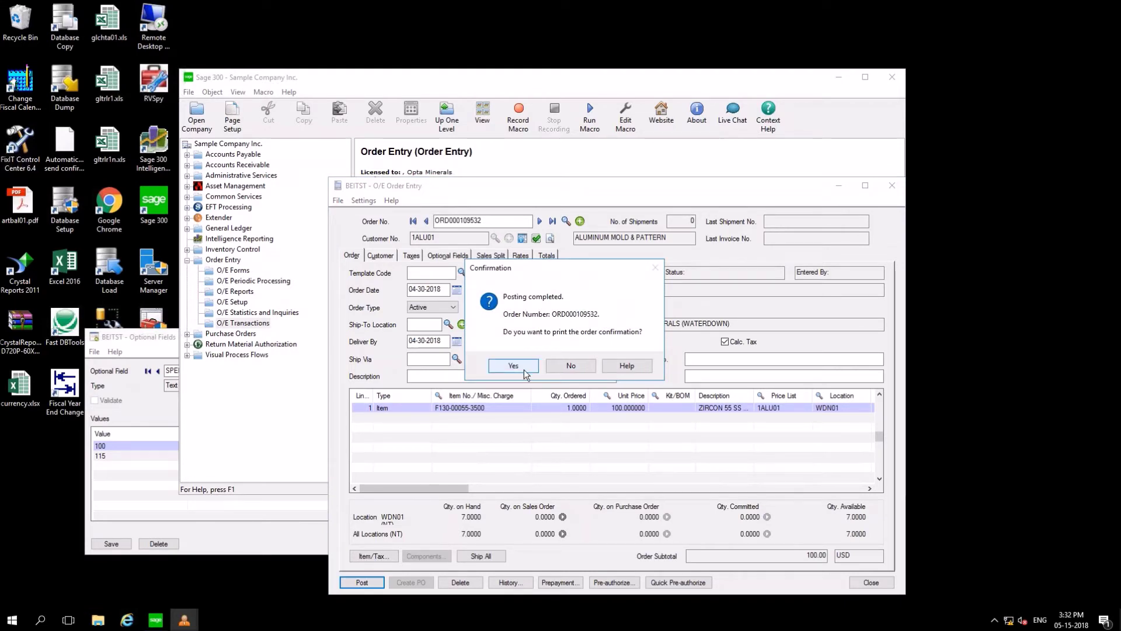
pyautogui.click(570, 365)
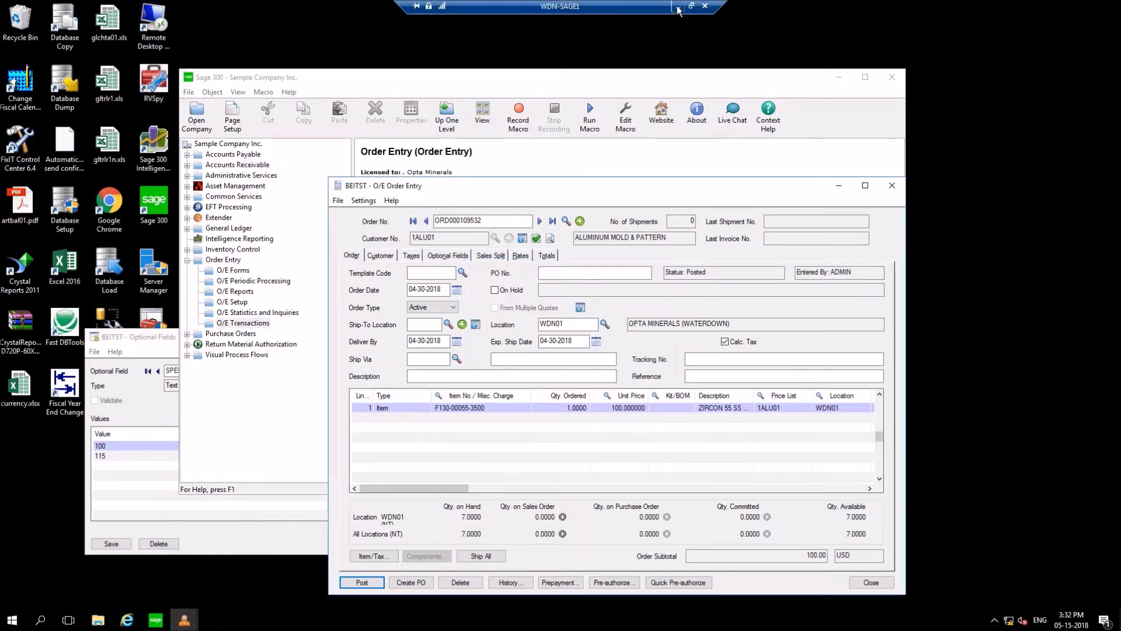
pyautogui.click(679, 7)
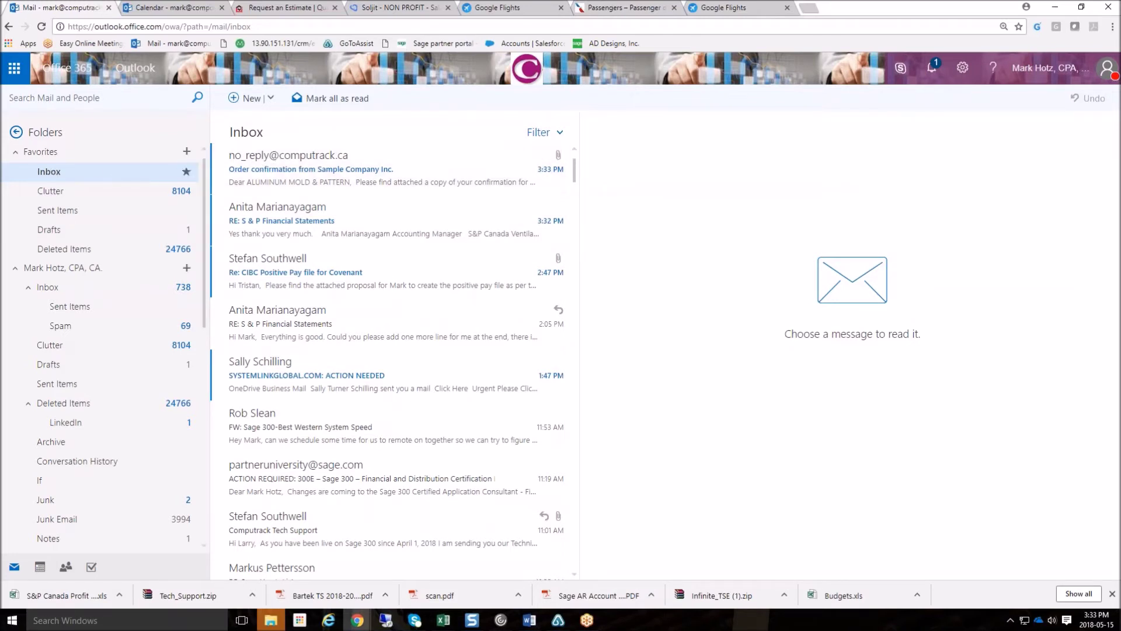
pyautogui.moveTo(302, 172)
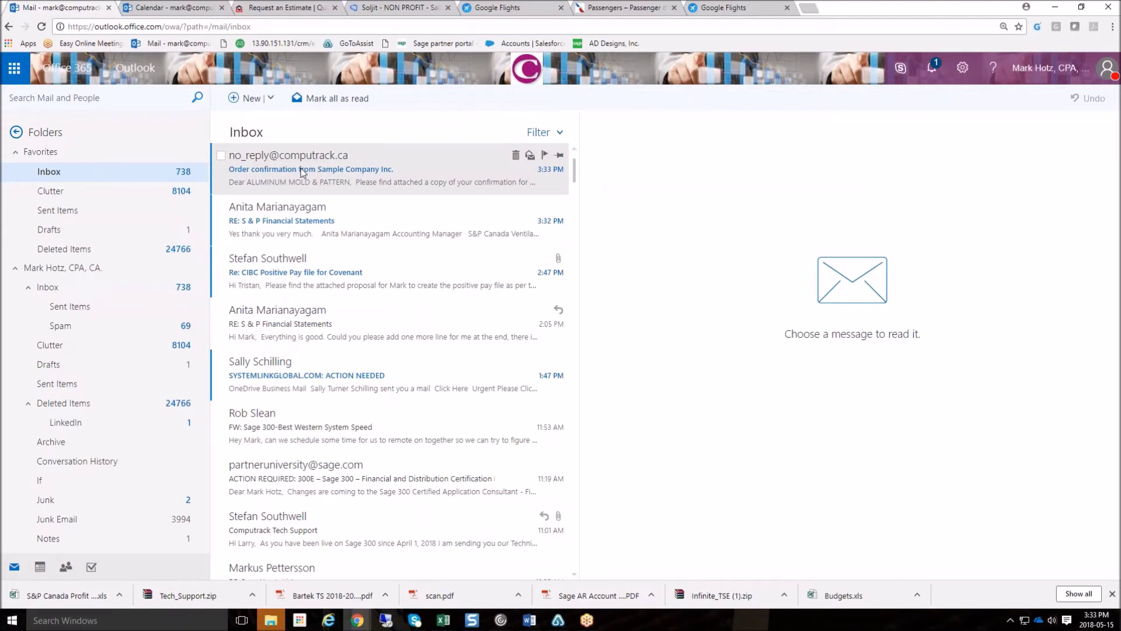
# Open the new no_reply confirmation e-mail with ORD000109532.pdf in the Support inbox.
pyautogui.click(301, 171)
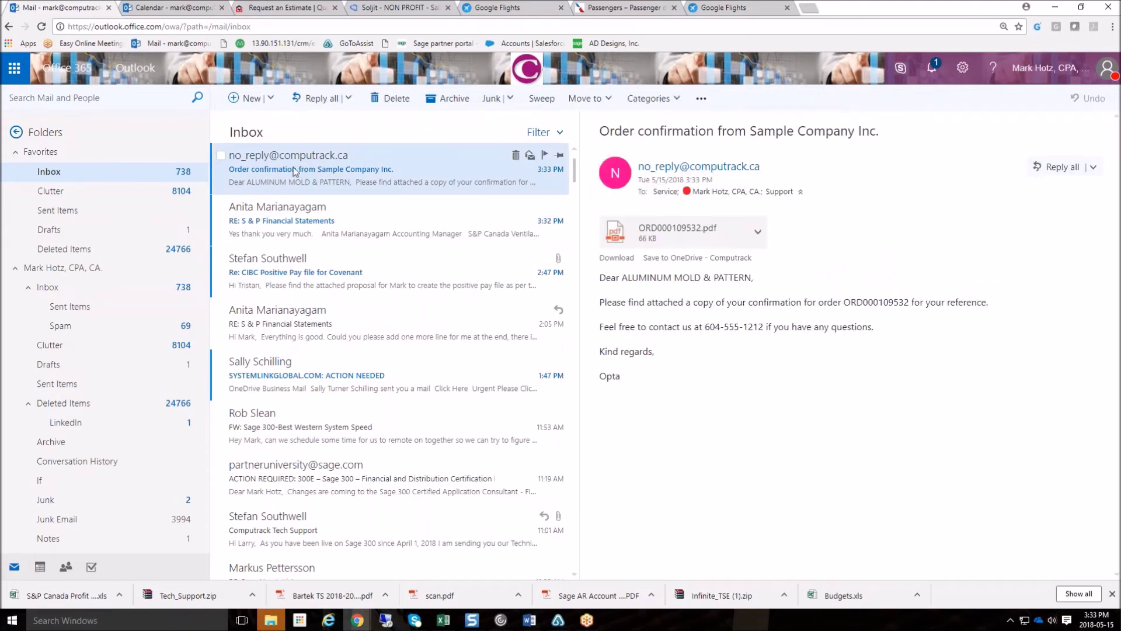
pyautogui.scroll(-2, 120, 421)
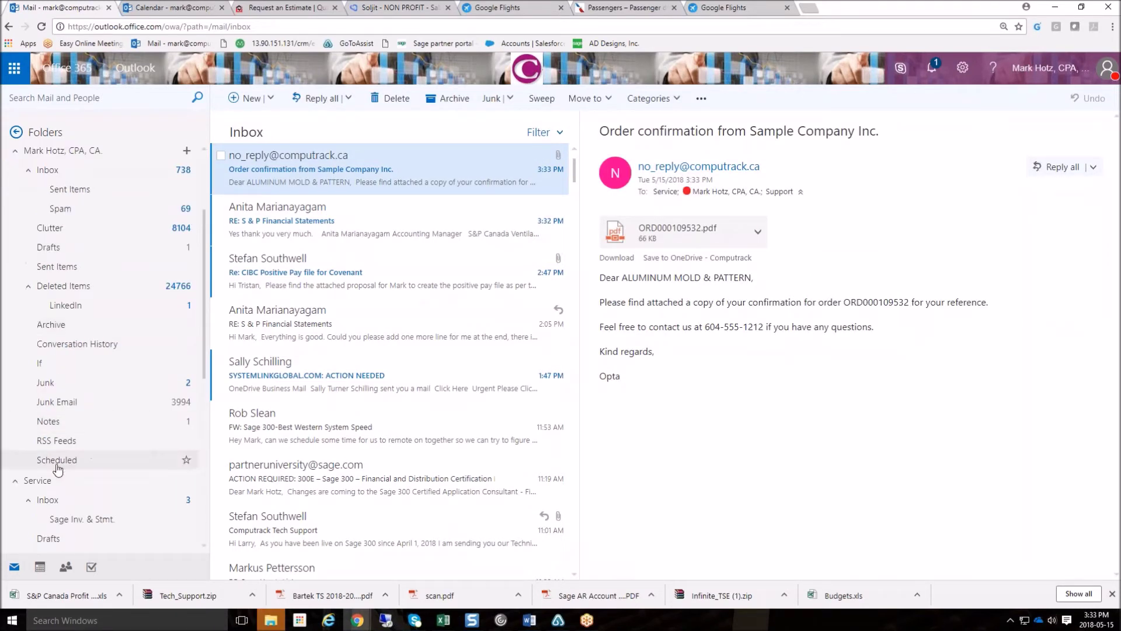
pyautogui.click(45, 499)
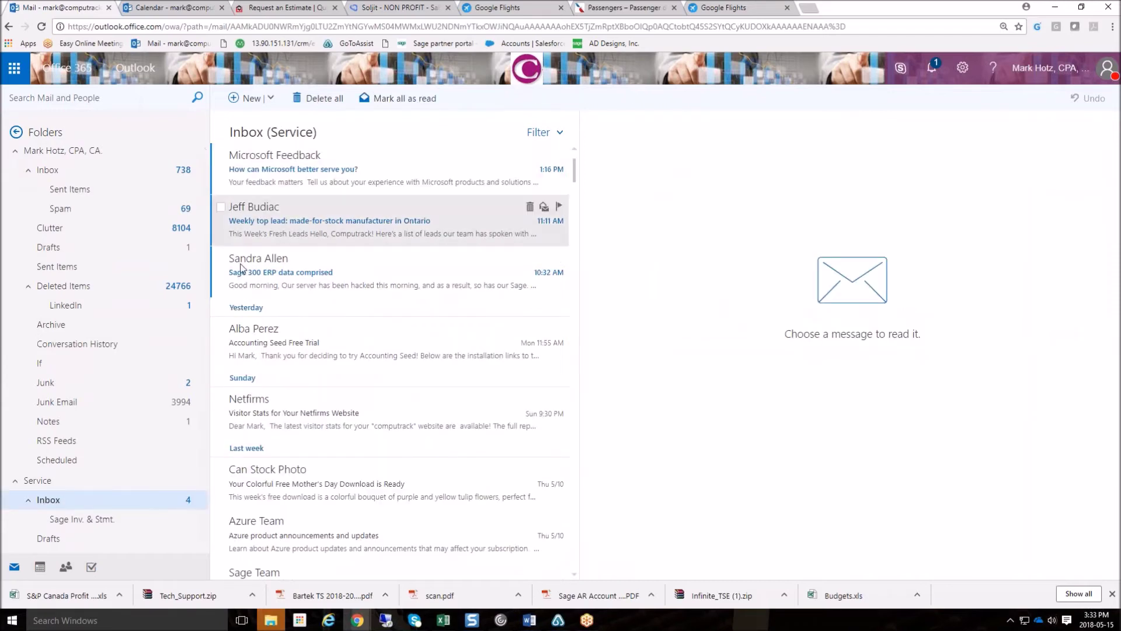
pyautogui.click(293, 174)
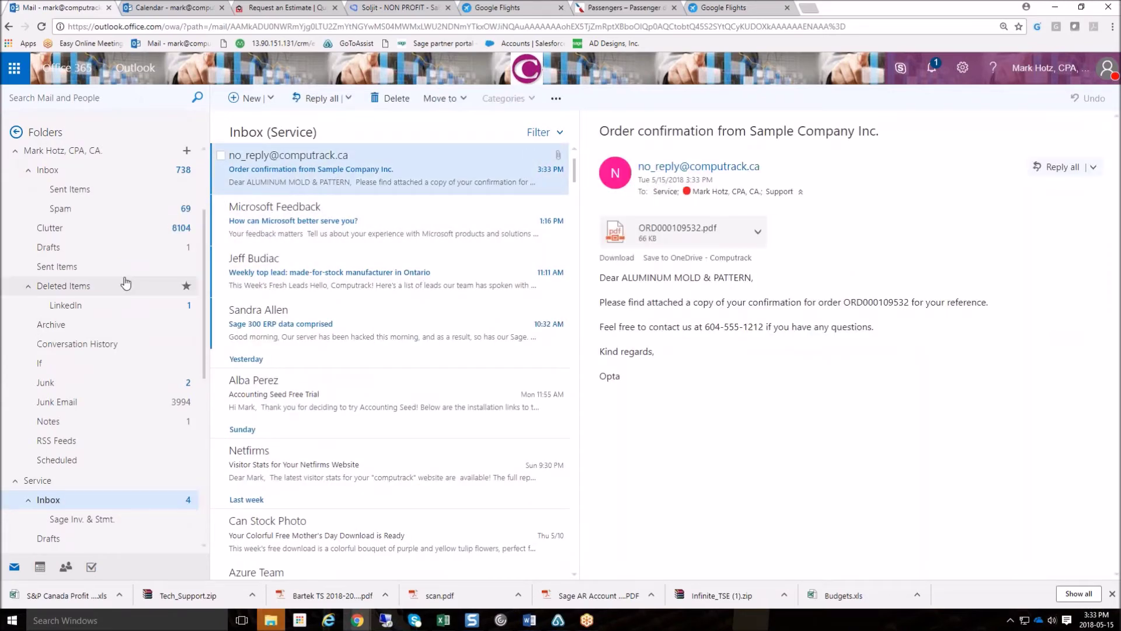
pyautogui.scroll(-1, 125, 282)
pyautogui.scroll(-5, 126, 282)
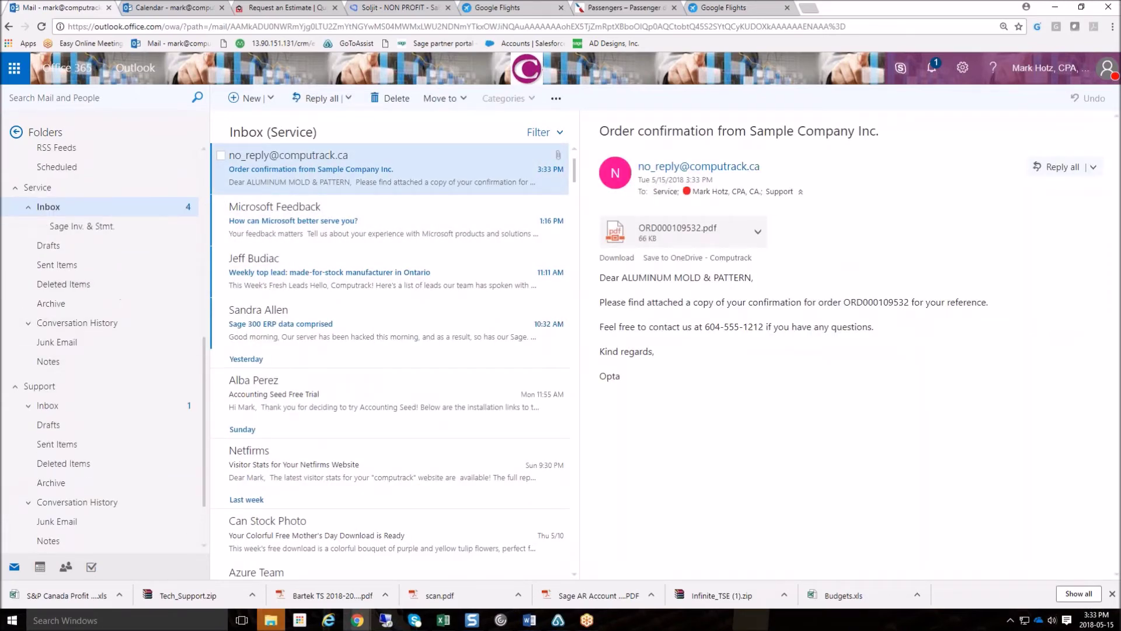
pyautogui.click(52, 386)
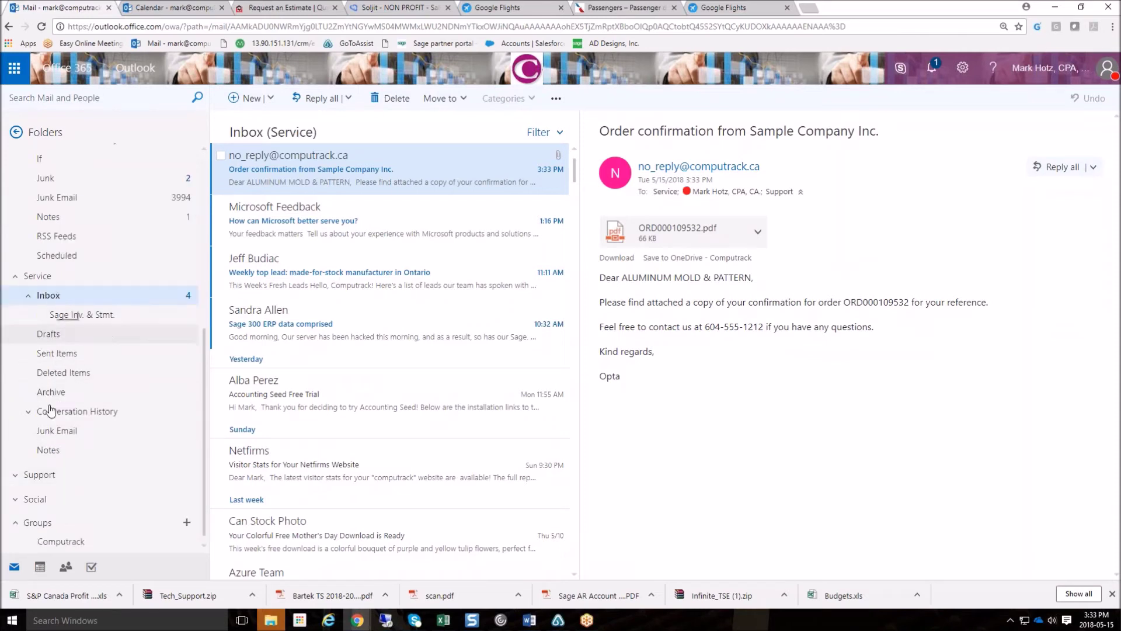
pyautogui.click(44, 475)
pyautogui.click(51, 406)
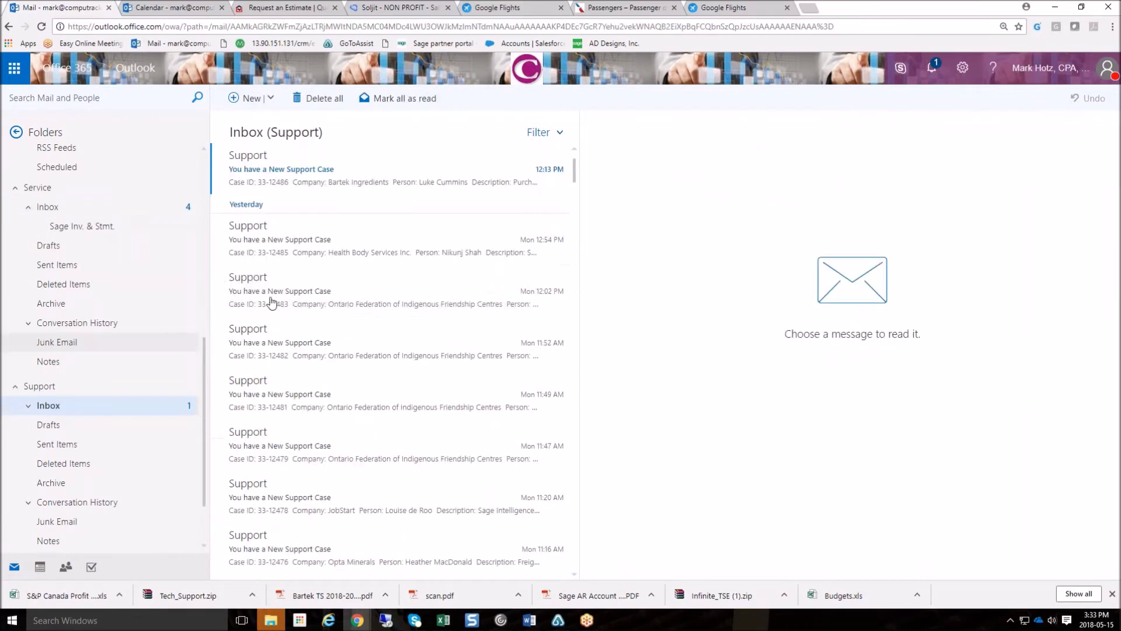
pyautogui.click(358, 174)
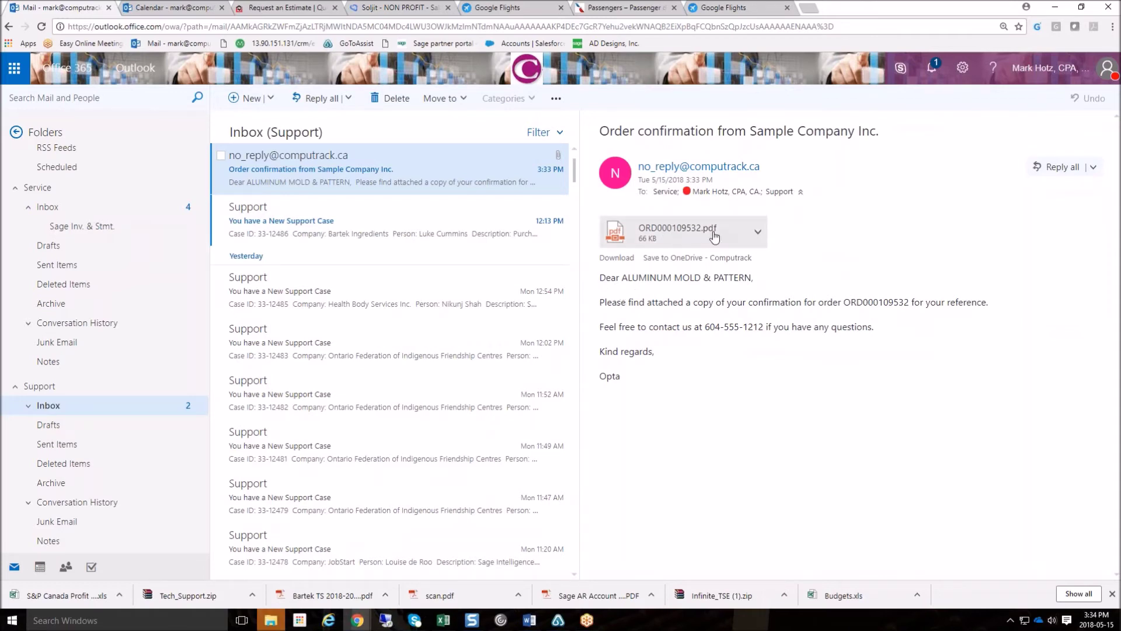
pyautogui.click(693, 230)
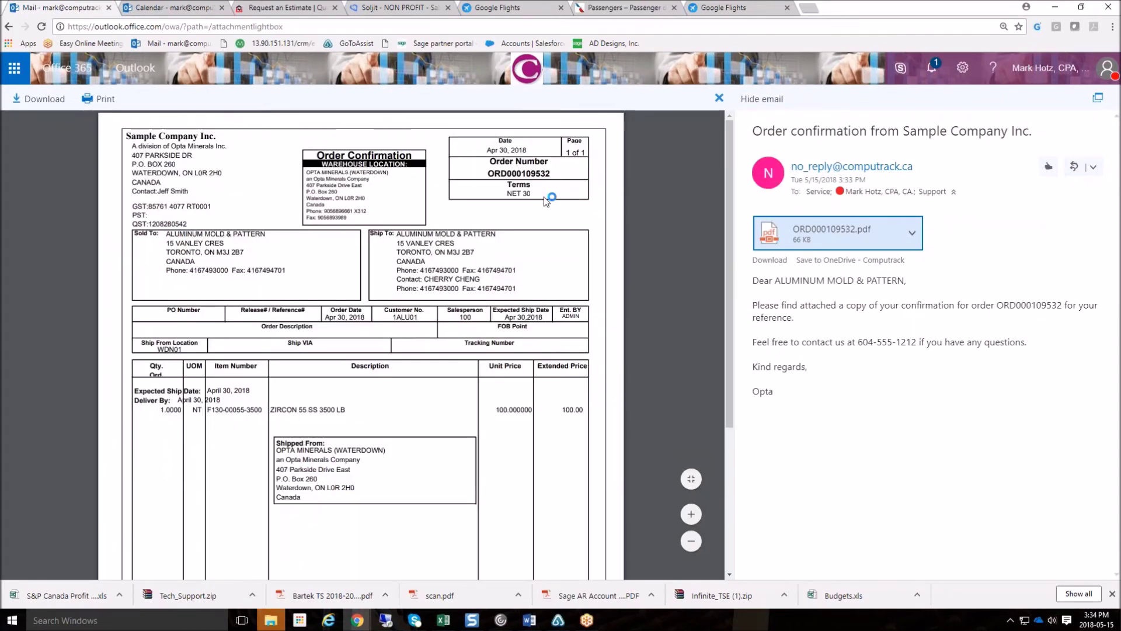
pyautogui.scroll(-3, 547, 202)
pyautogui.scroll(3, 547, 210)
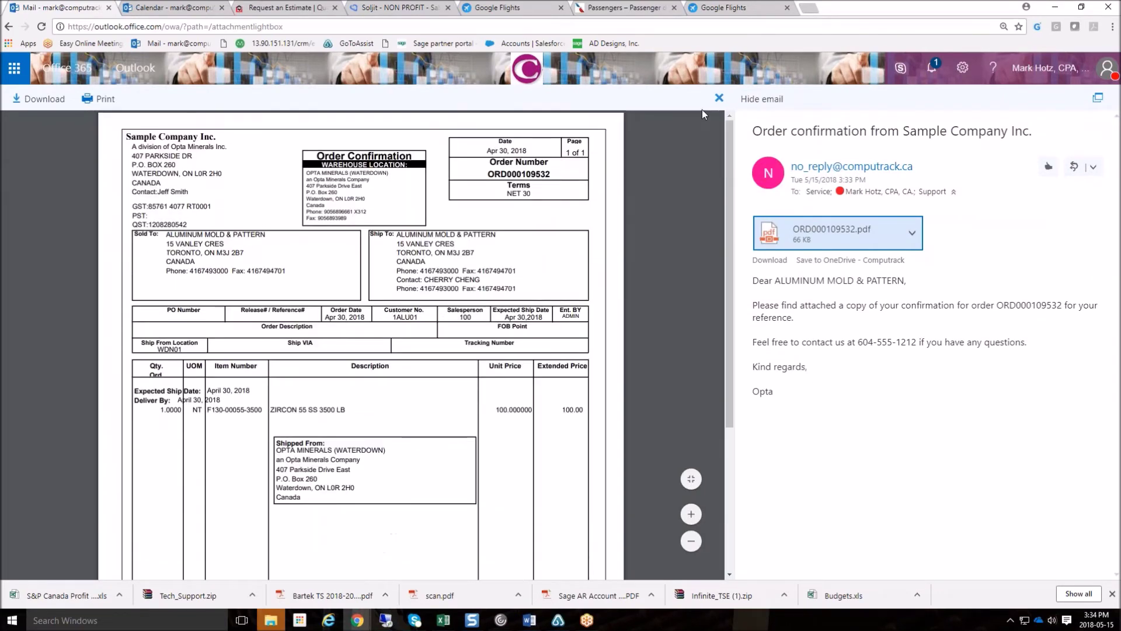
pyautogui.click(717, 99)
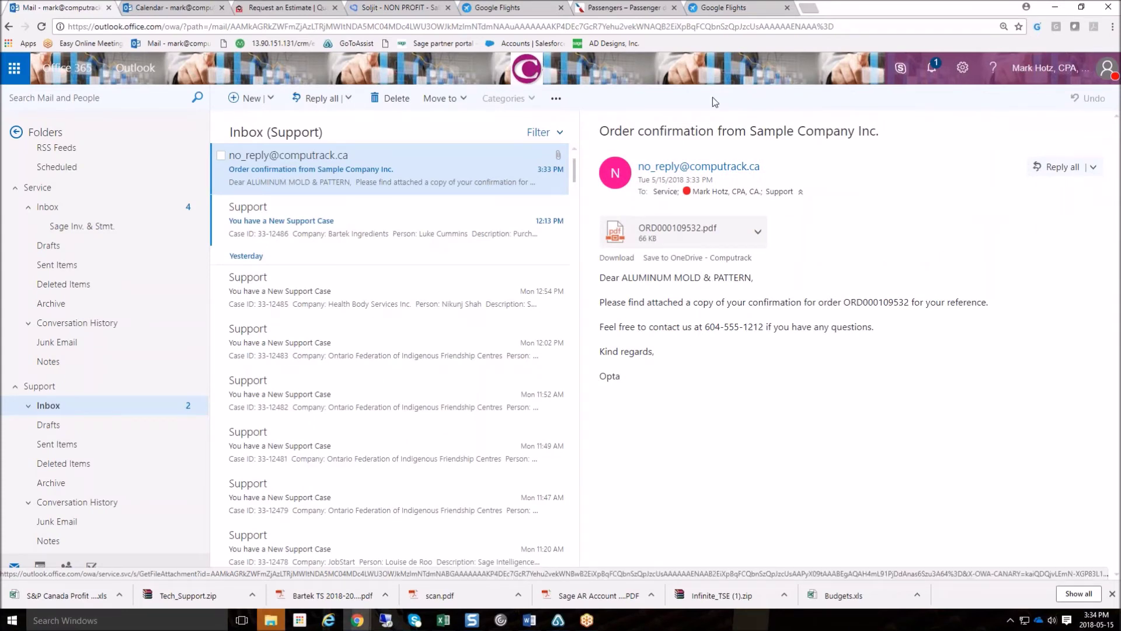
pyautogui.moveTo(385, 620)
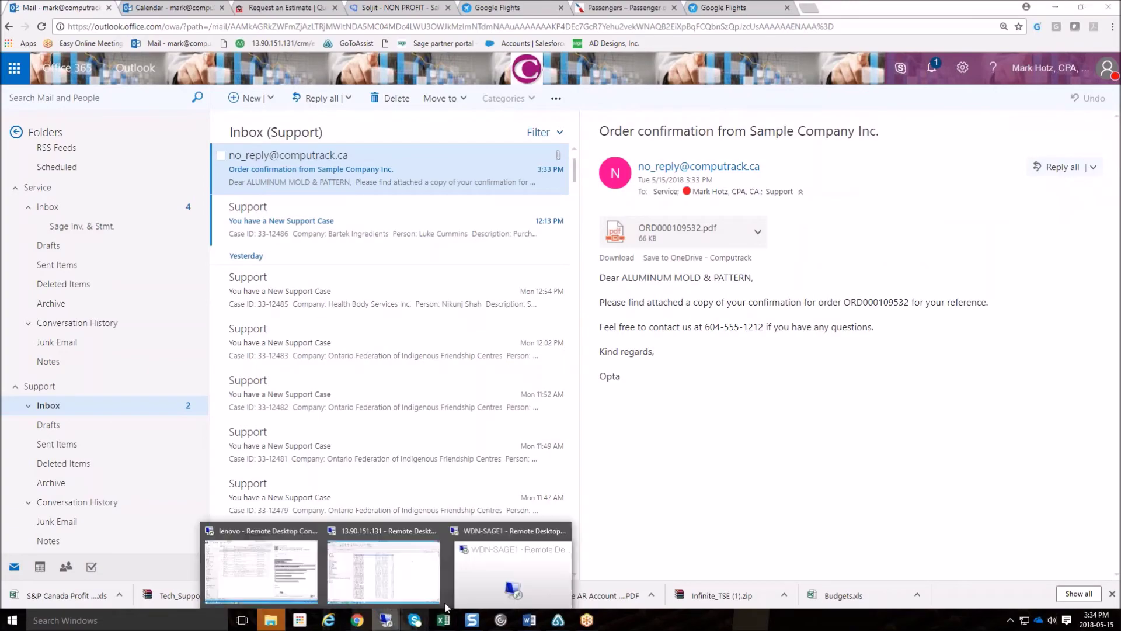
# Close Order Entry and load order ORD000109532 into Shipment Entry.
pyautogui.click(509, 574)
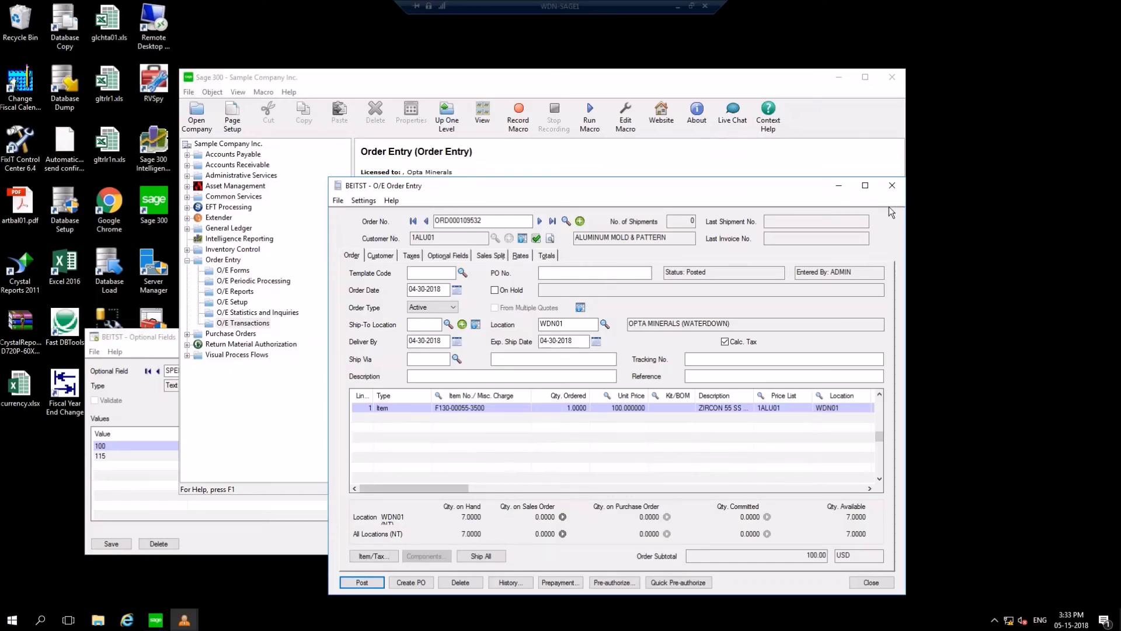
pyautogui.click(892, 185)
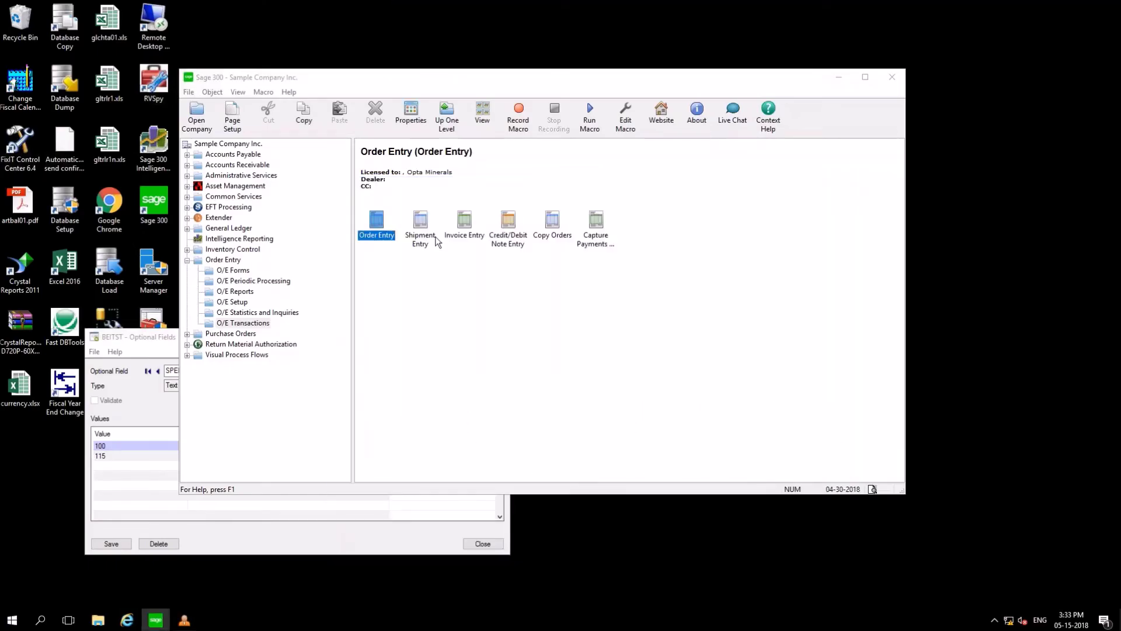
pyautogui.click(428, 239)
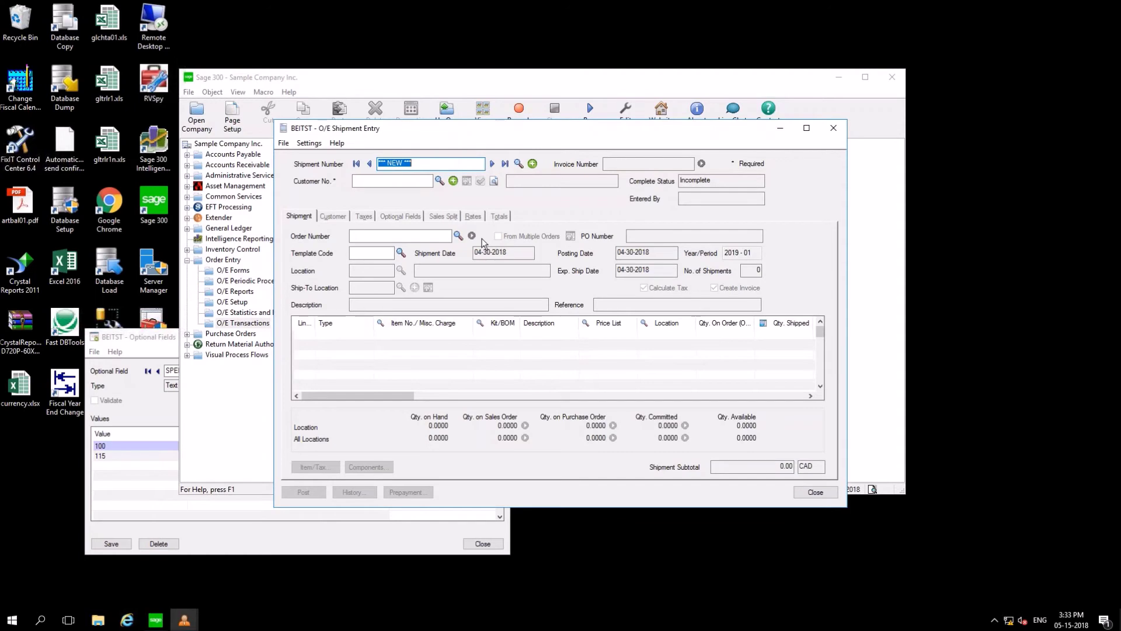
pyautogui.click(456, 238)
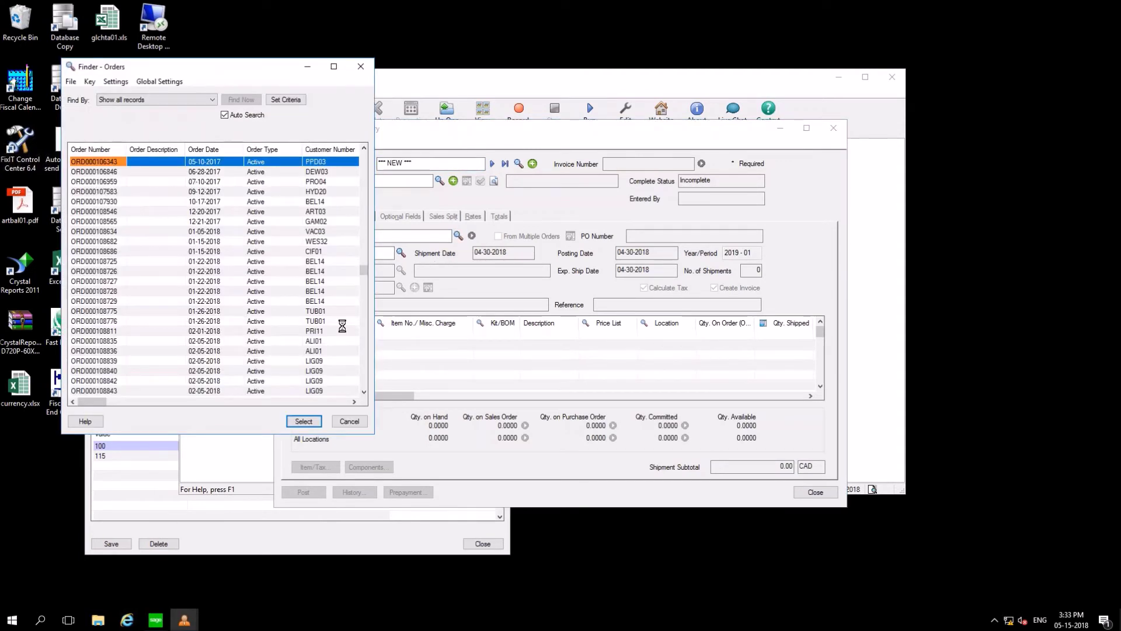
pyautogui.click(322, 391)
pyautogui.click(312, 421)
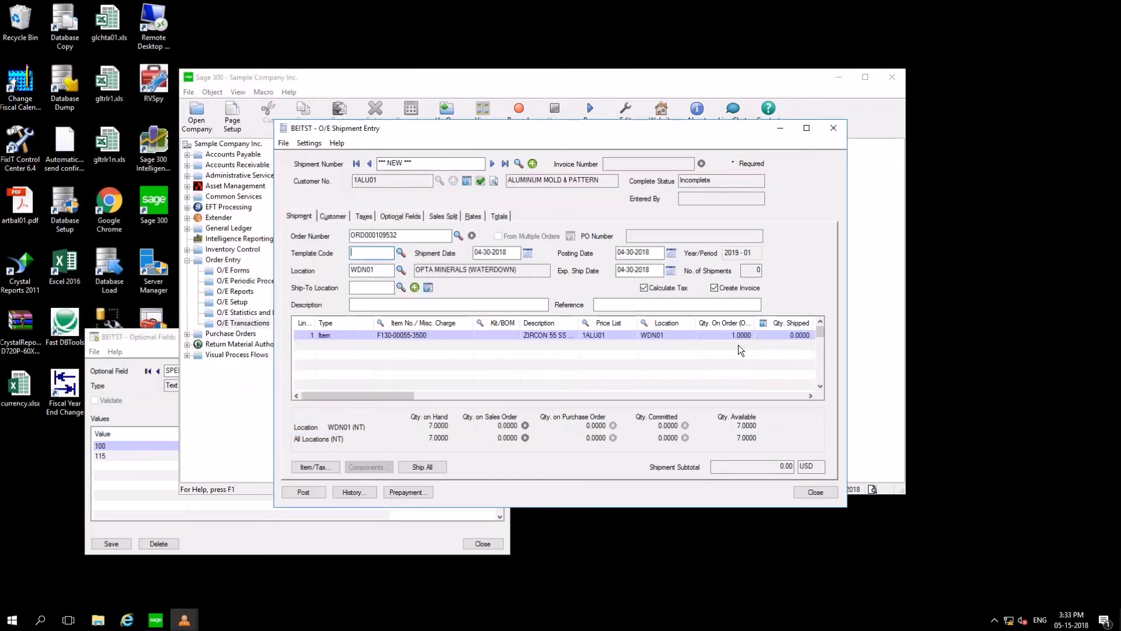
# Enter a shipped quantity of 1 on the order line and post the shipment.
pyautogui.click(770, 334)
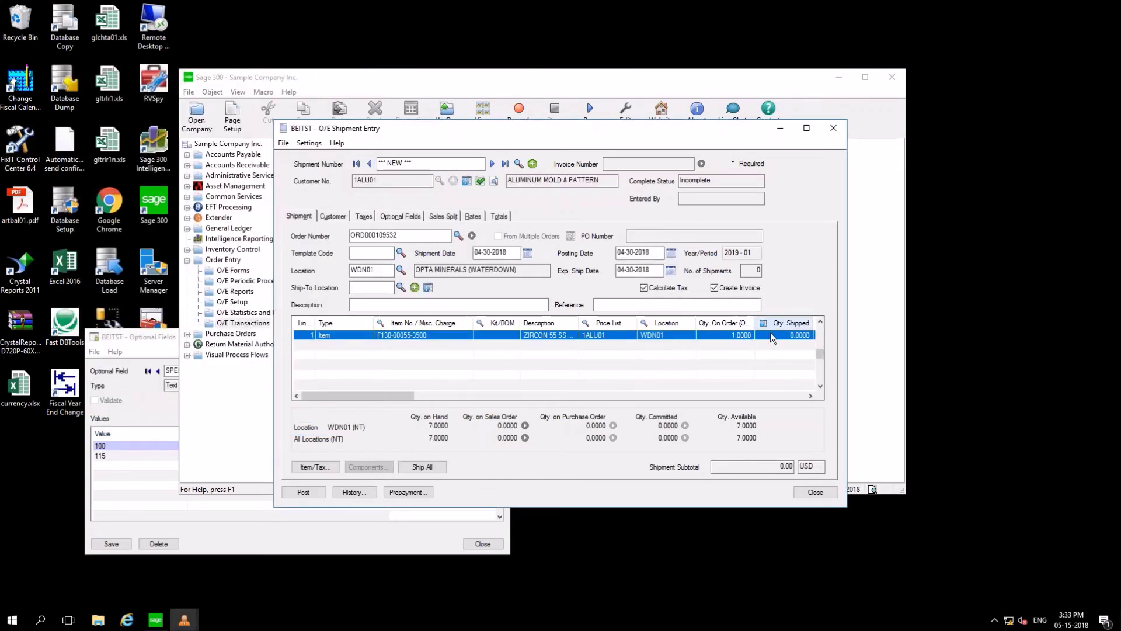
pyautogui.write('1')
pyautogui.press('Return')
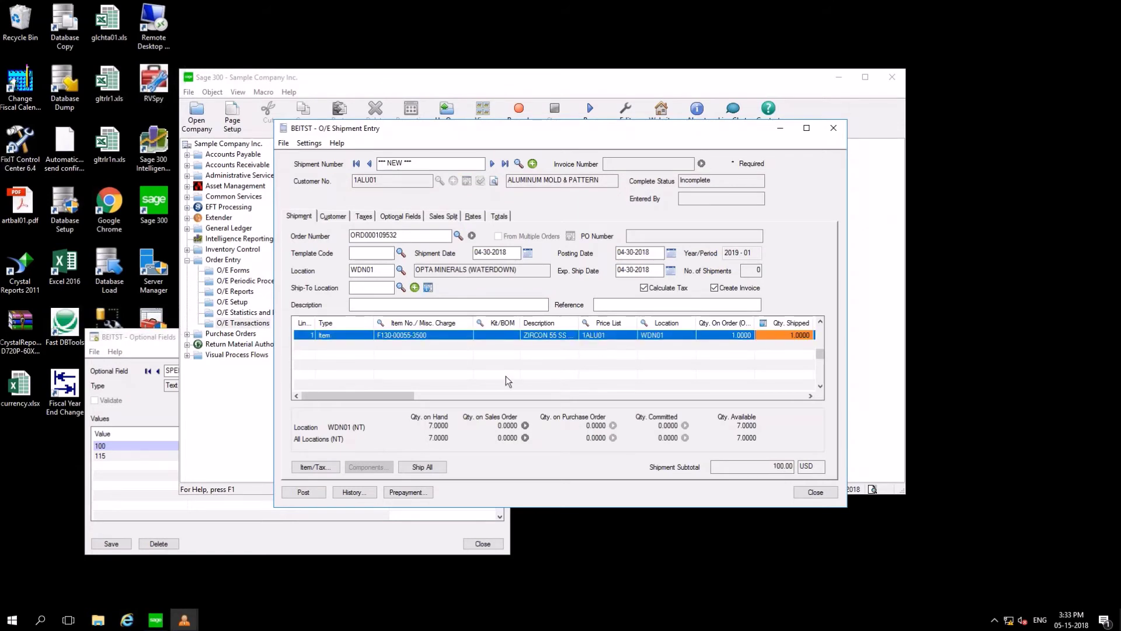
pyautogui.click(304, 492)
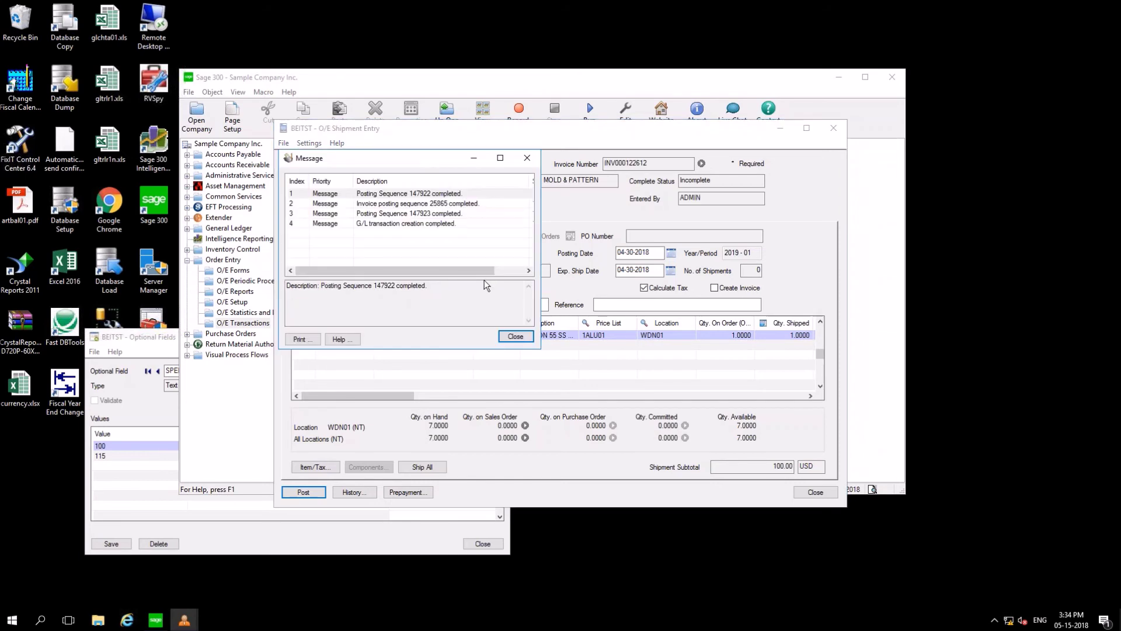
# Dismiss the SHP000036991 posting messages and skip printing the picking slip and invoice.
pyautogui.click(517, 335)
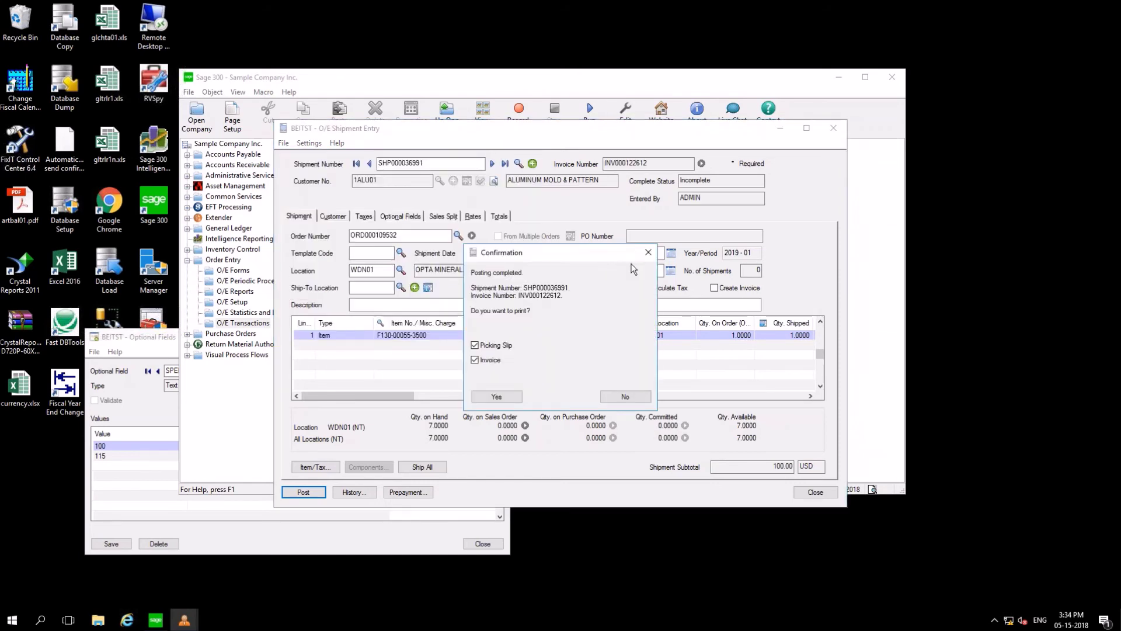
pyautogui.click(618, 396)
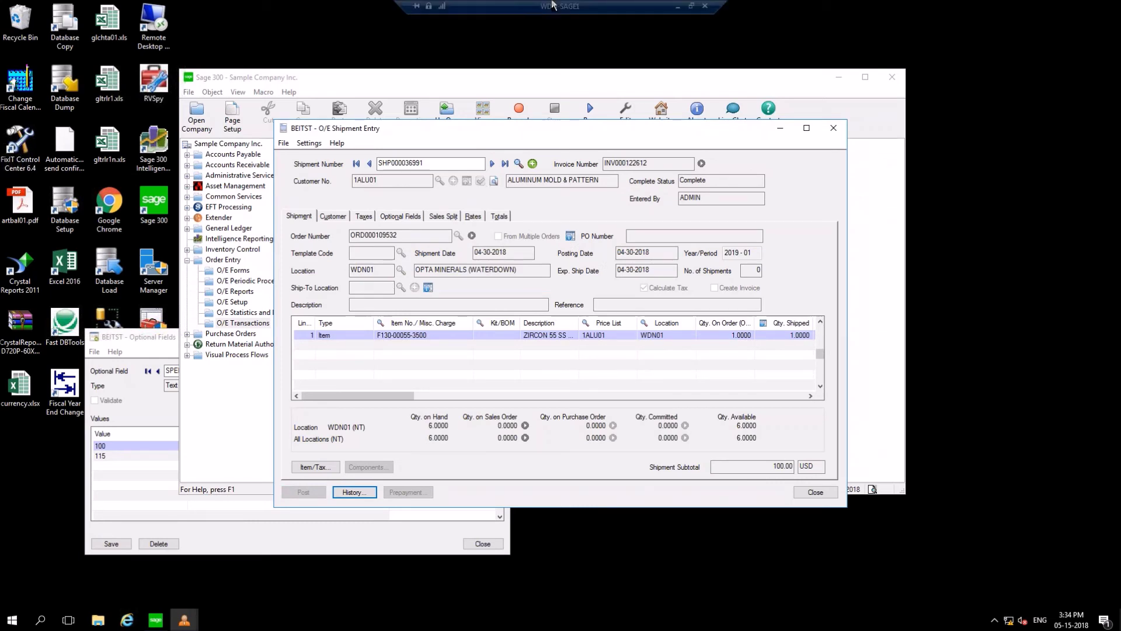
pyautogui.click(677, 7)
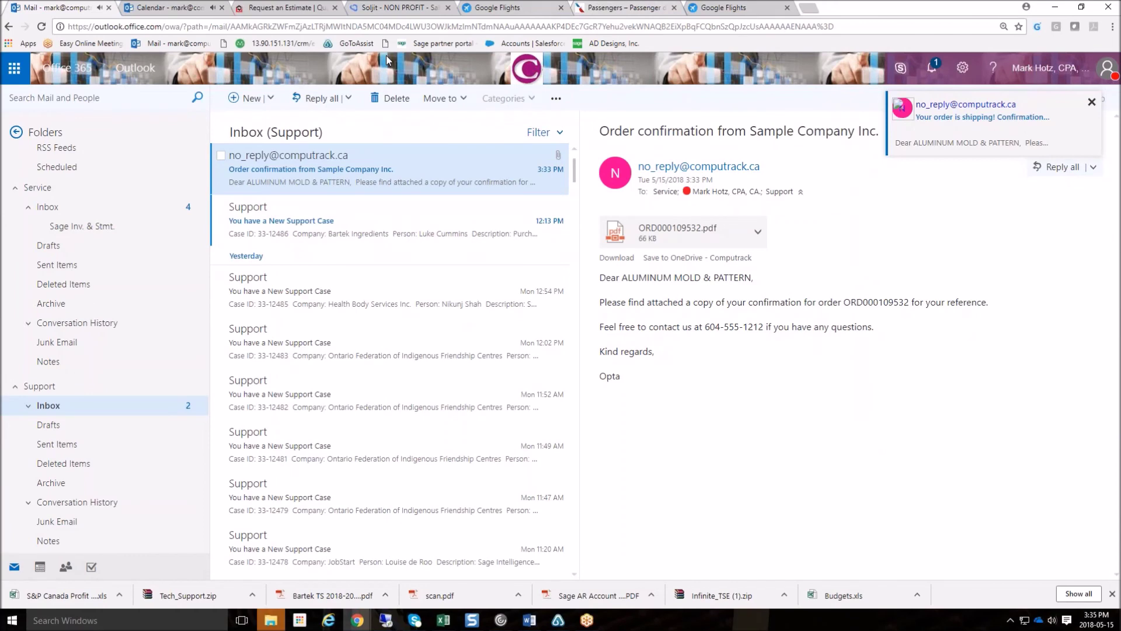
pyautogui.scroll(5, 158, 184)
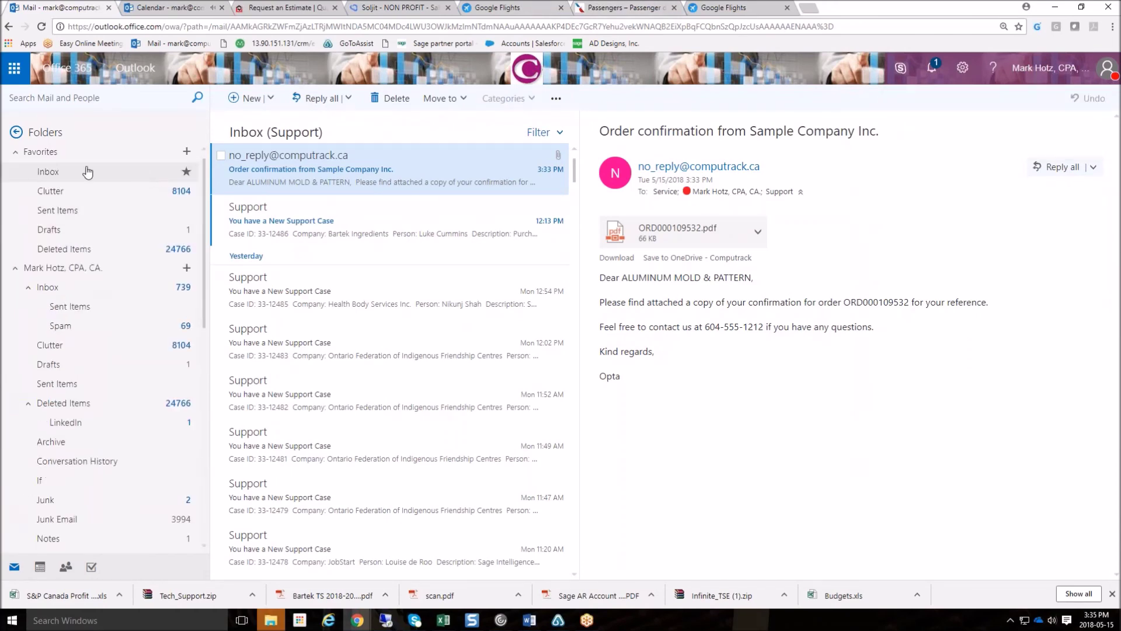
pyautogui.click(82, 173)
pyautogui.click(391, 178)
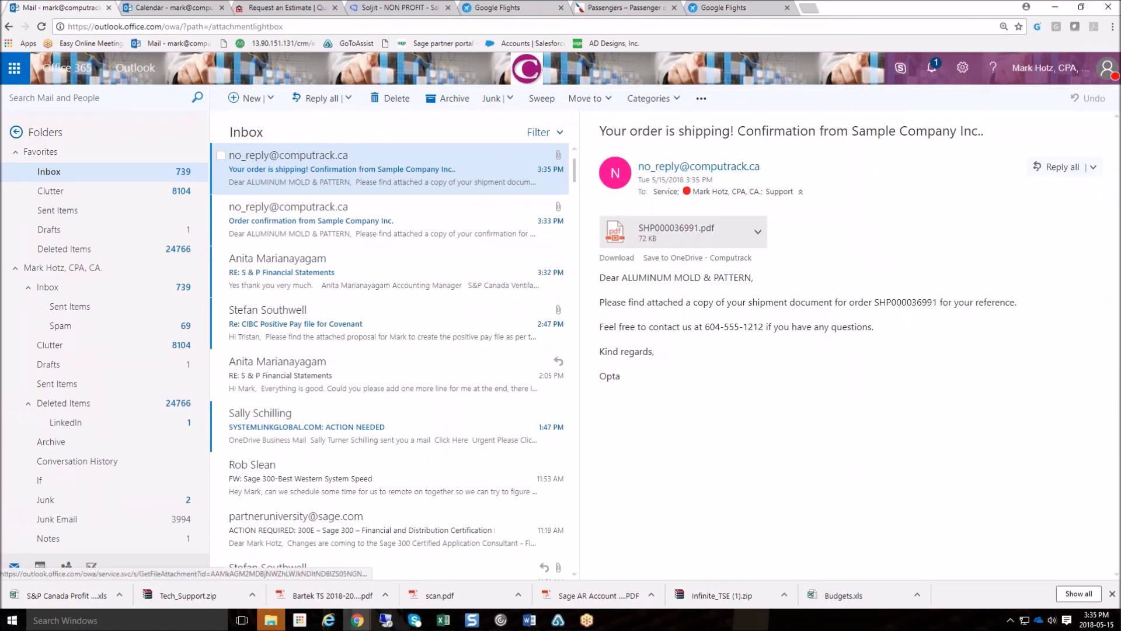
pyautogui.click(659, 236)
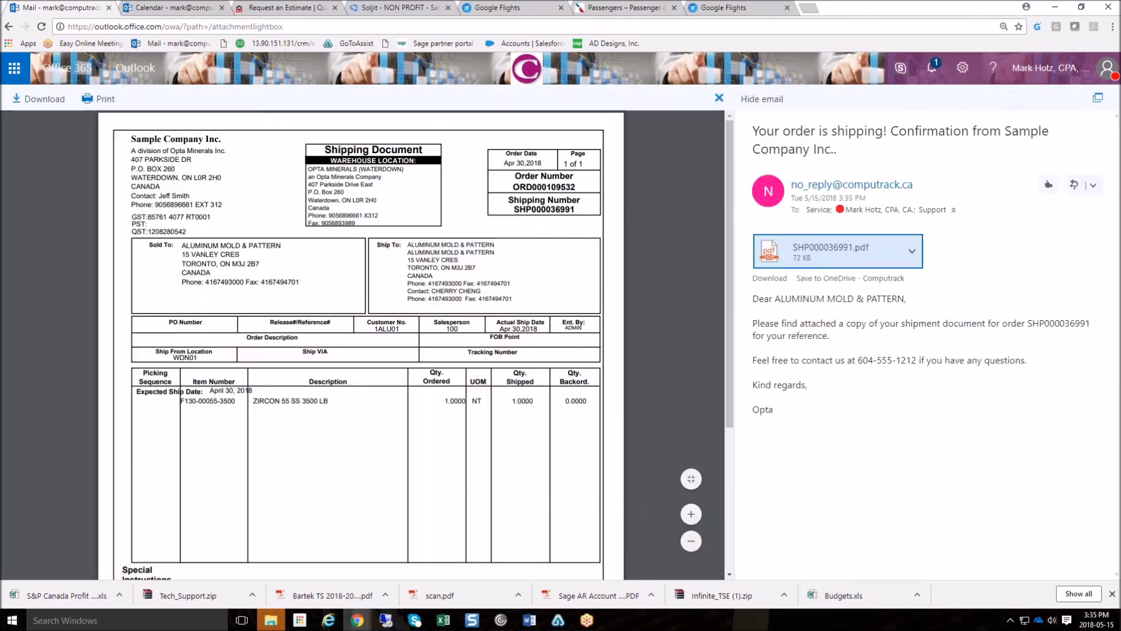
# Close the SHP000036991.pdf shipping document preview after reviewing it.
pyautogui.click(720, 101)
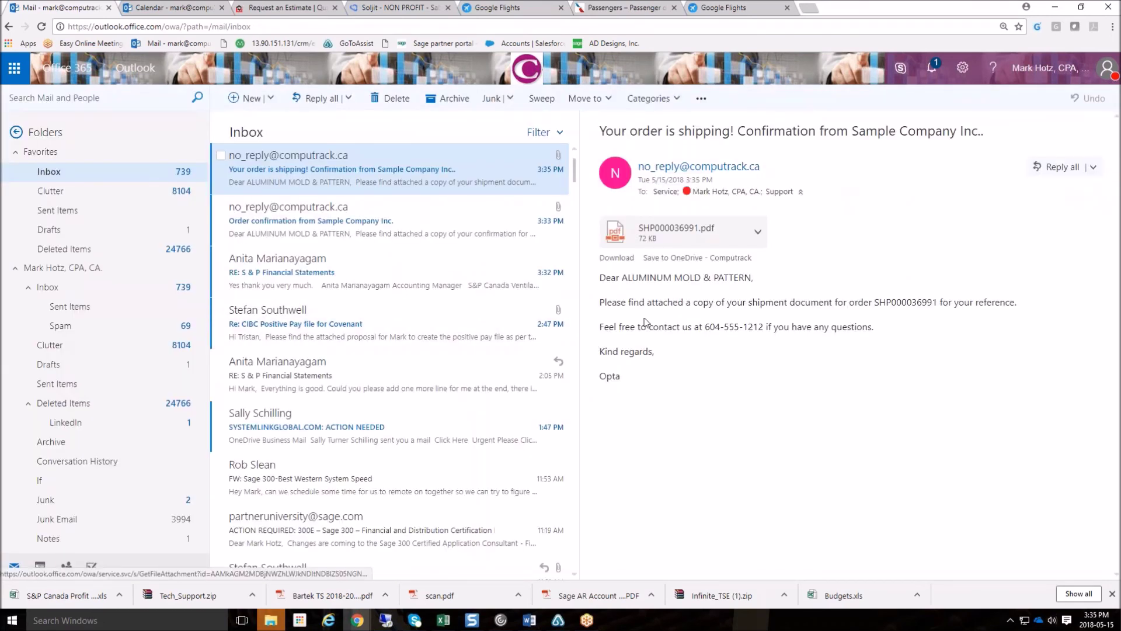